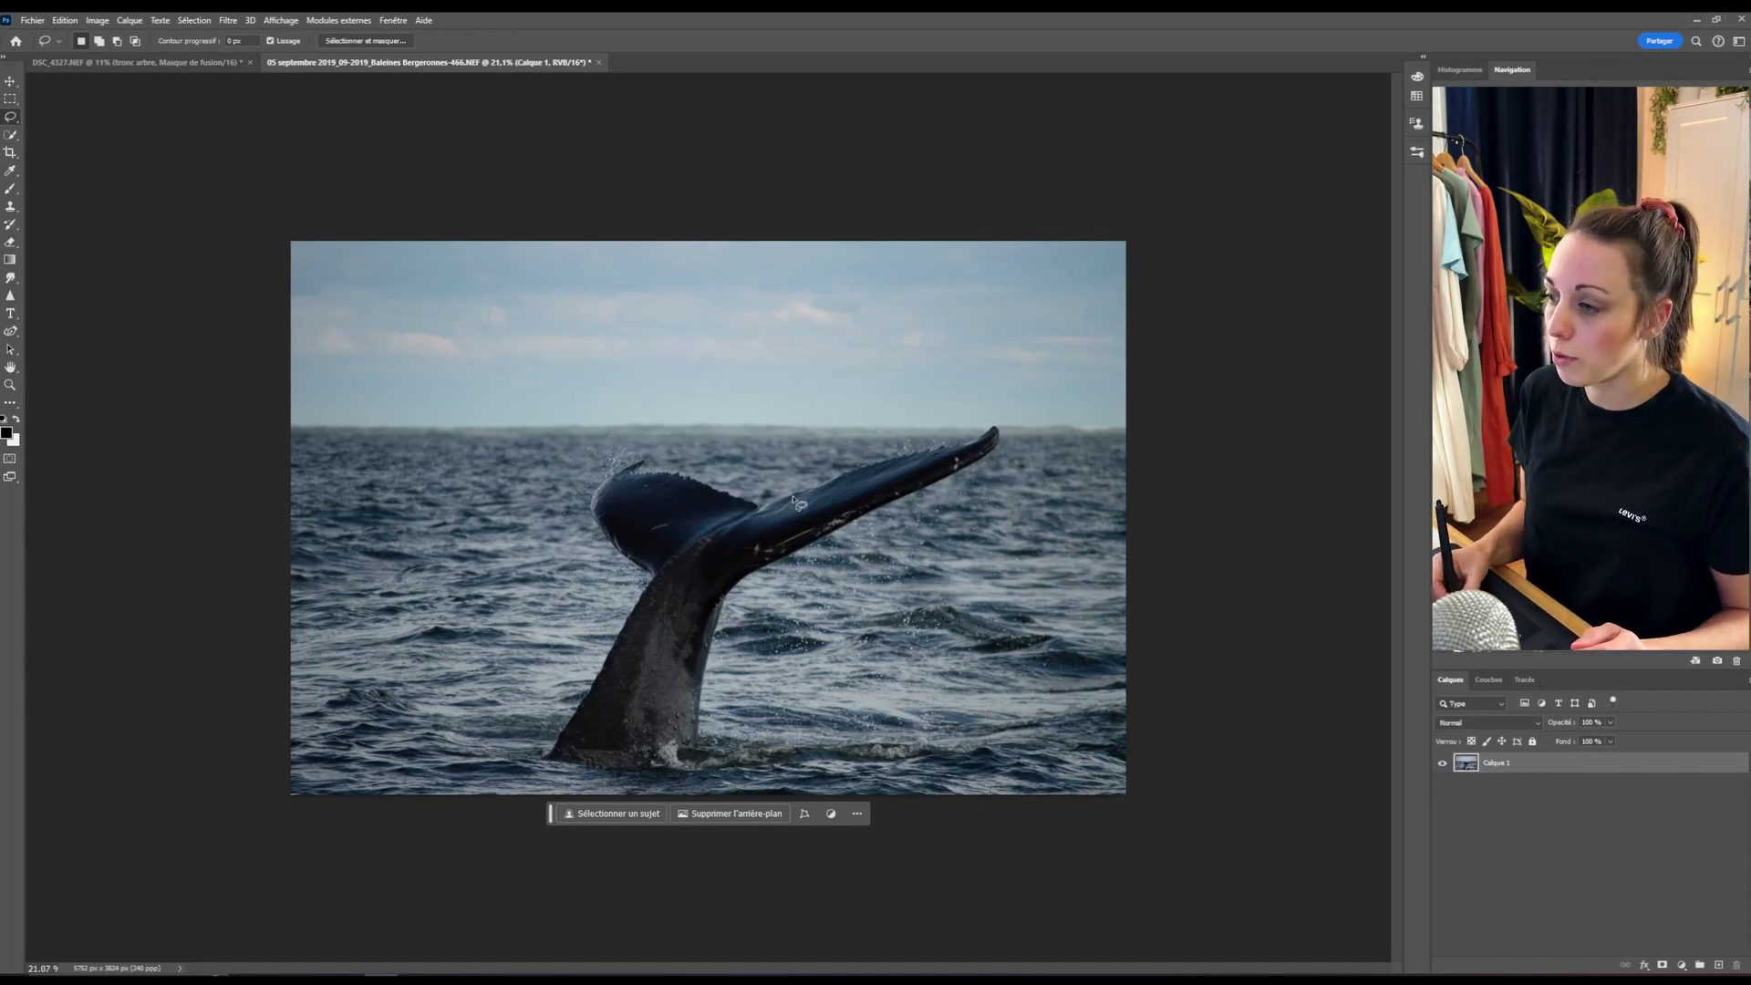
- Lasso a large patch of water to the right of the whale's tail, reaching almost to the photo's lower edge
scroll(737, 560, "down", 2)
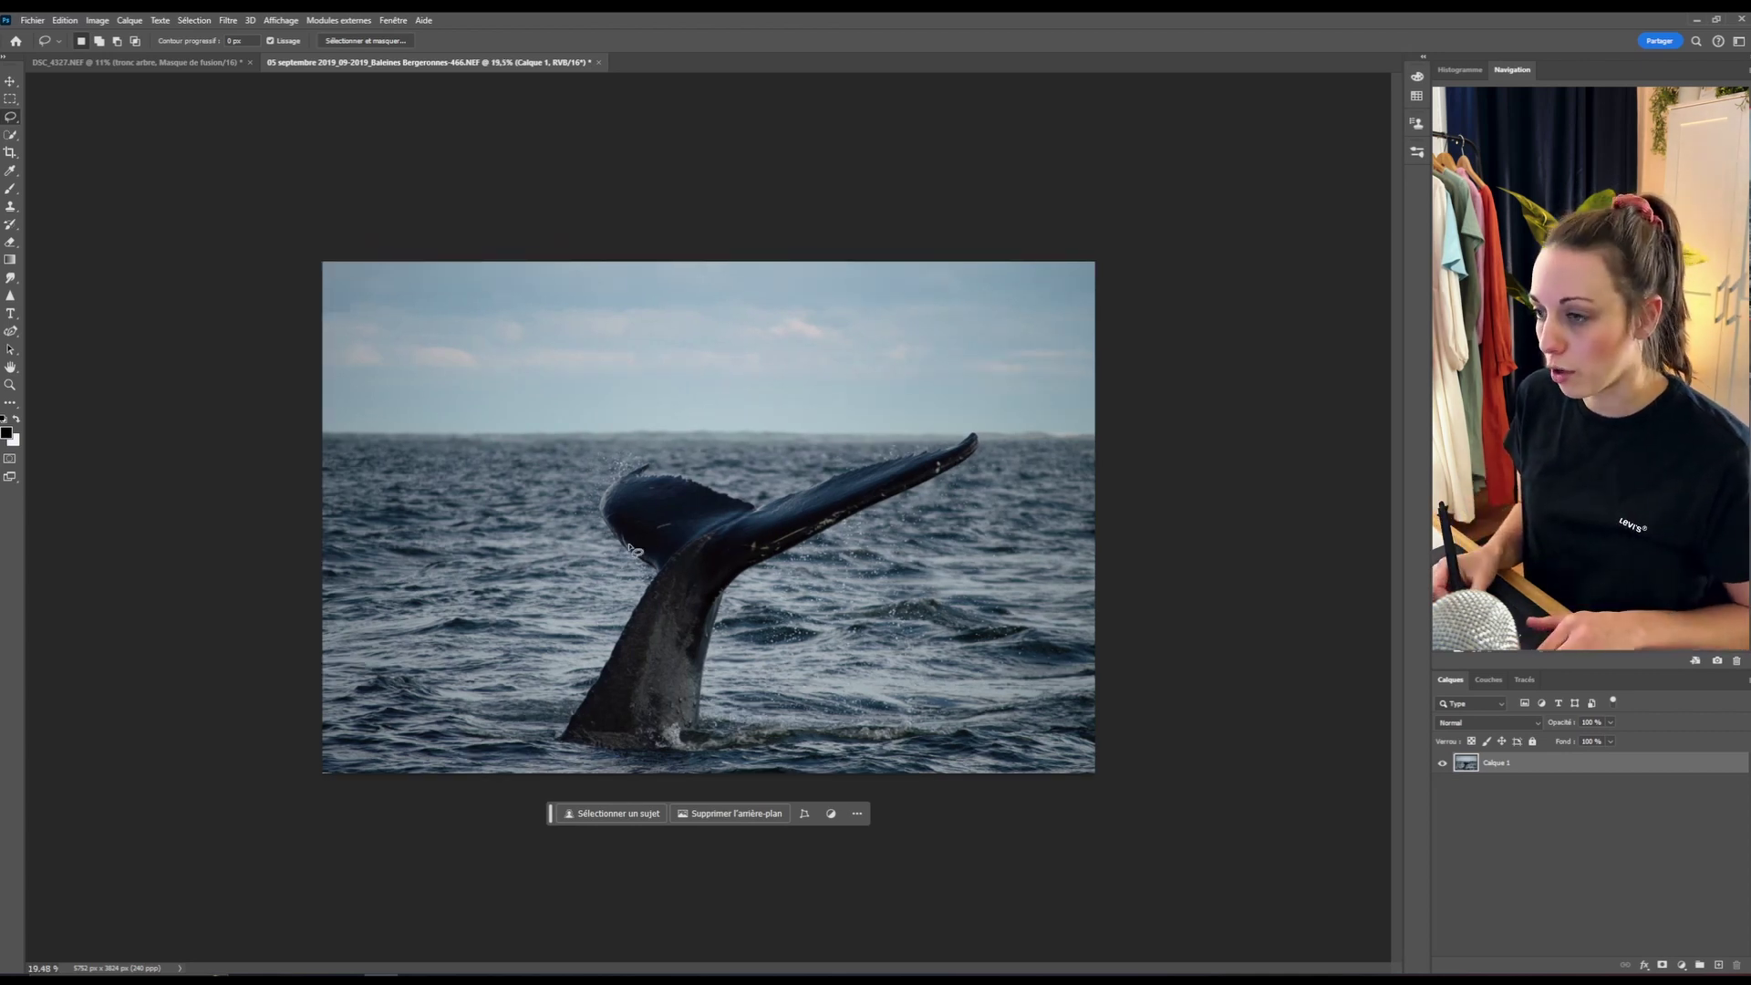
scroll(631, 550, "down", 1)
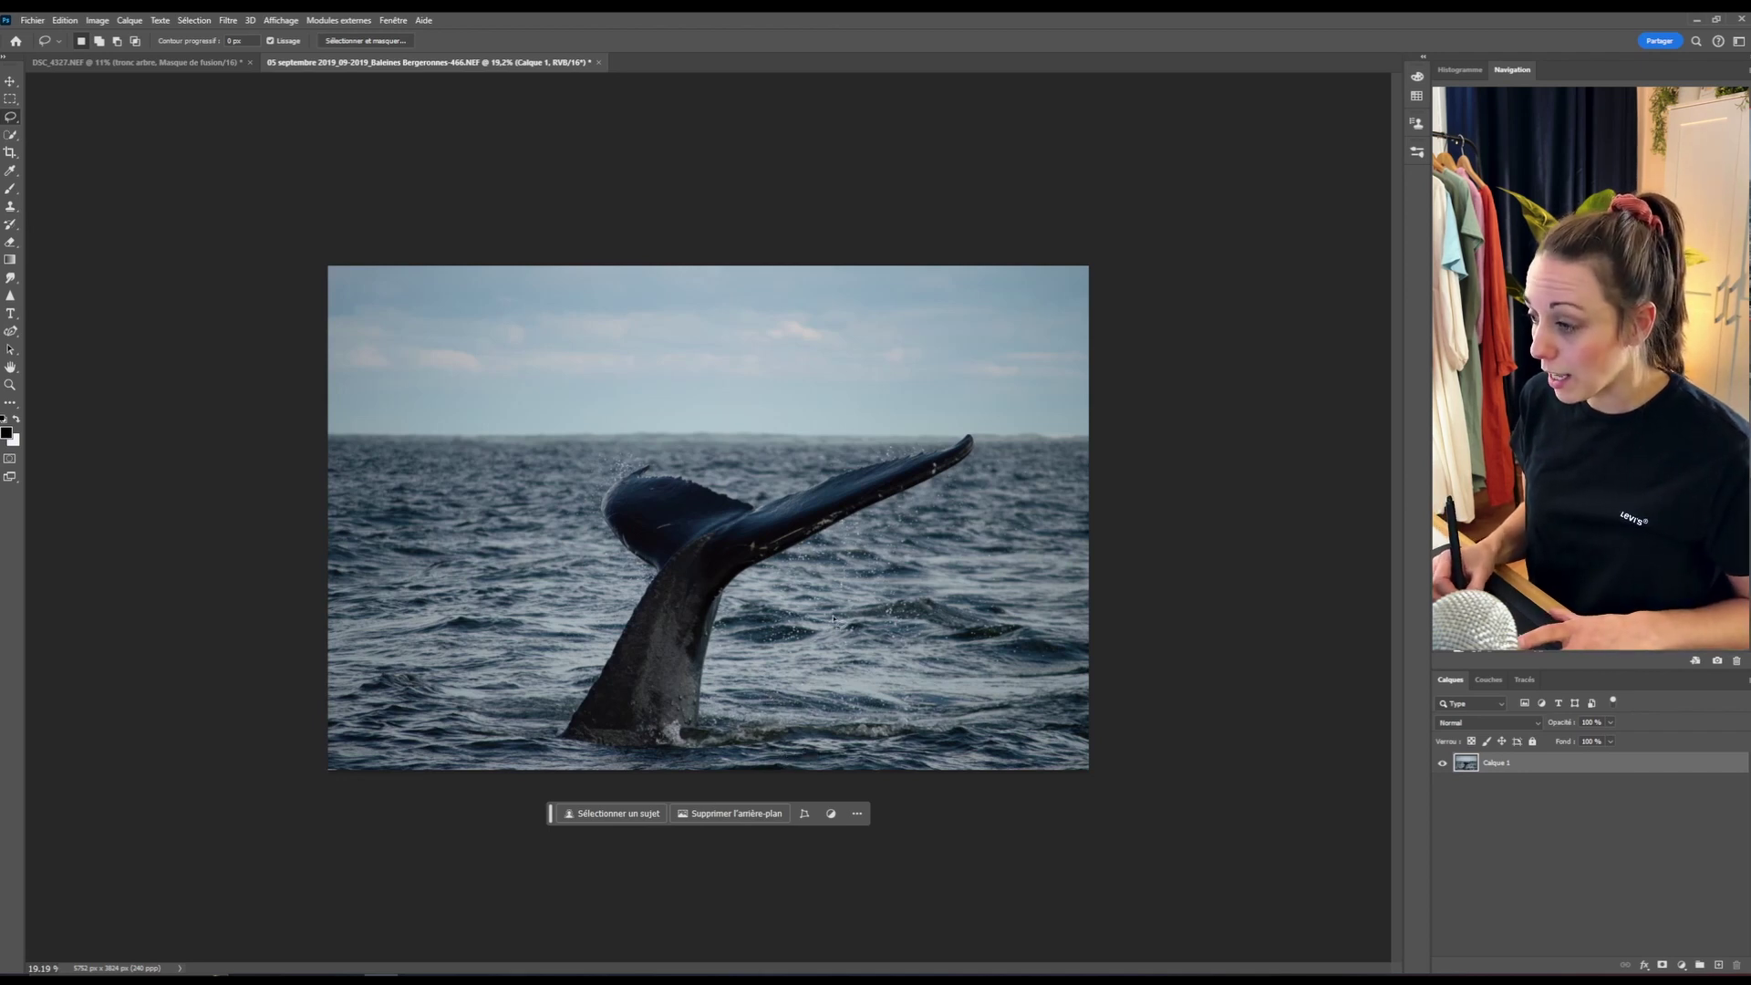
left_click(807, 757)
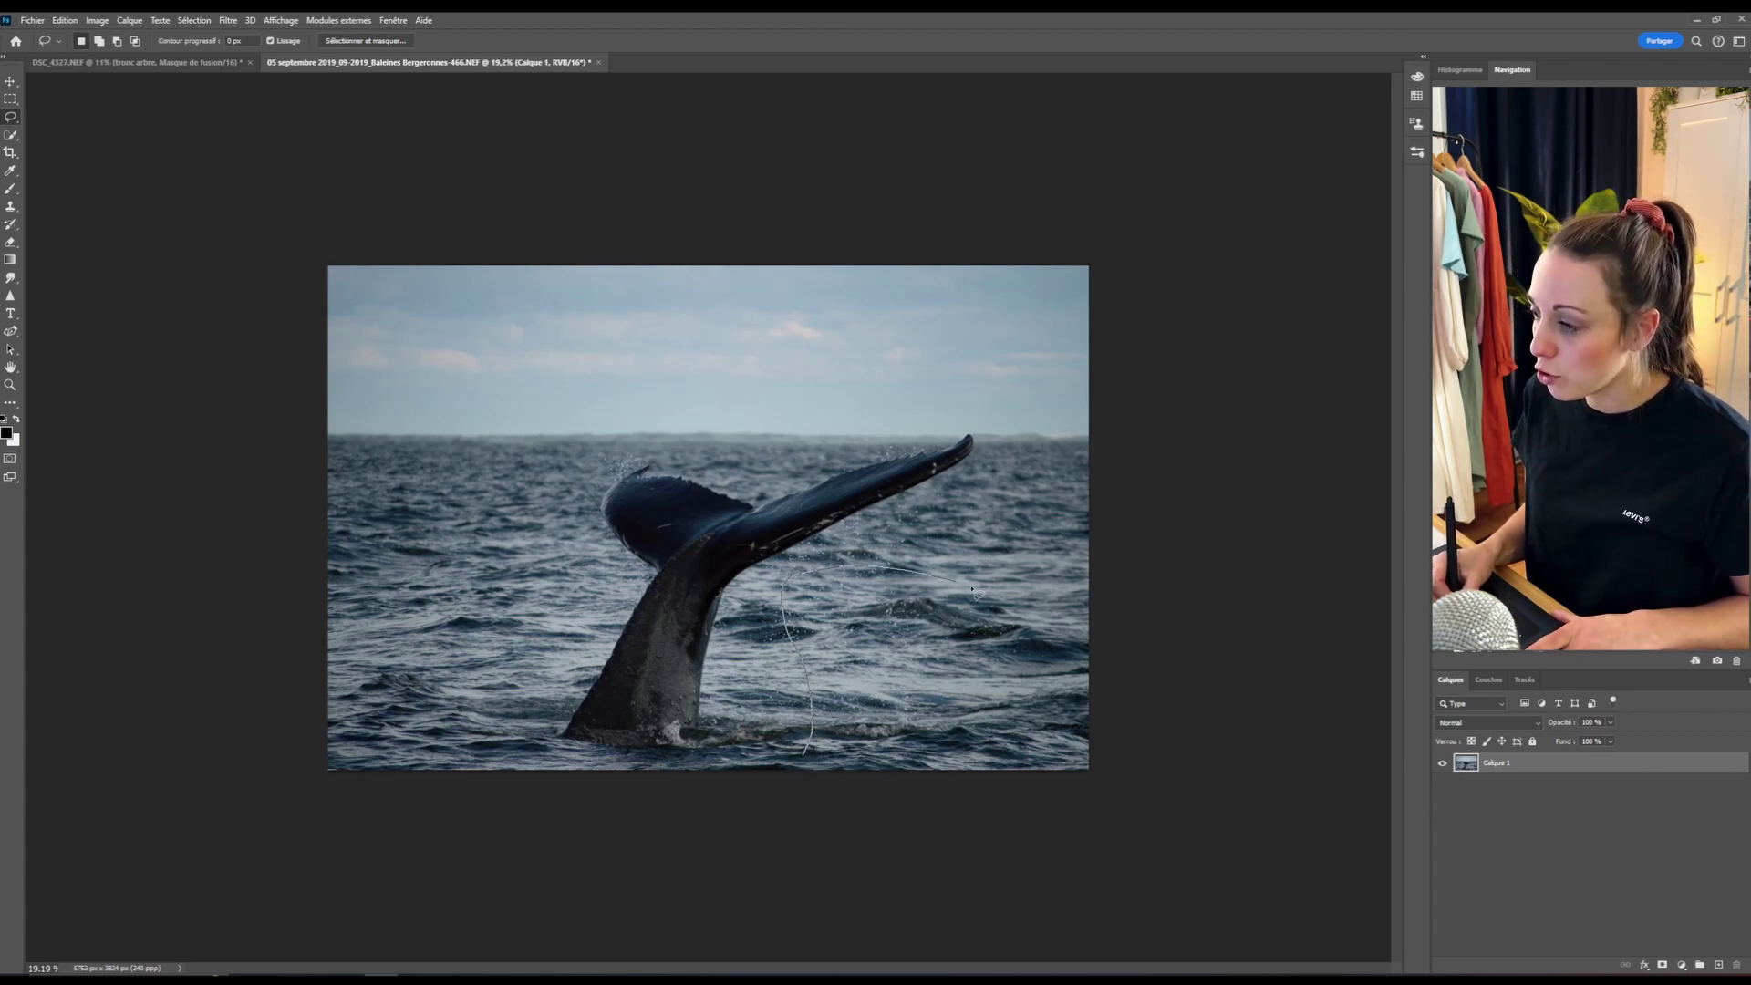
mouse_move(974, 591)
left_mouse_down()
mouse_move(1071, 611)
mouse_move(1056, 679)
mouse_move(884, 763)
mouse_move(808, 763)
left_mouse_up()
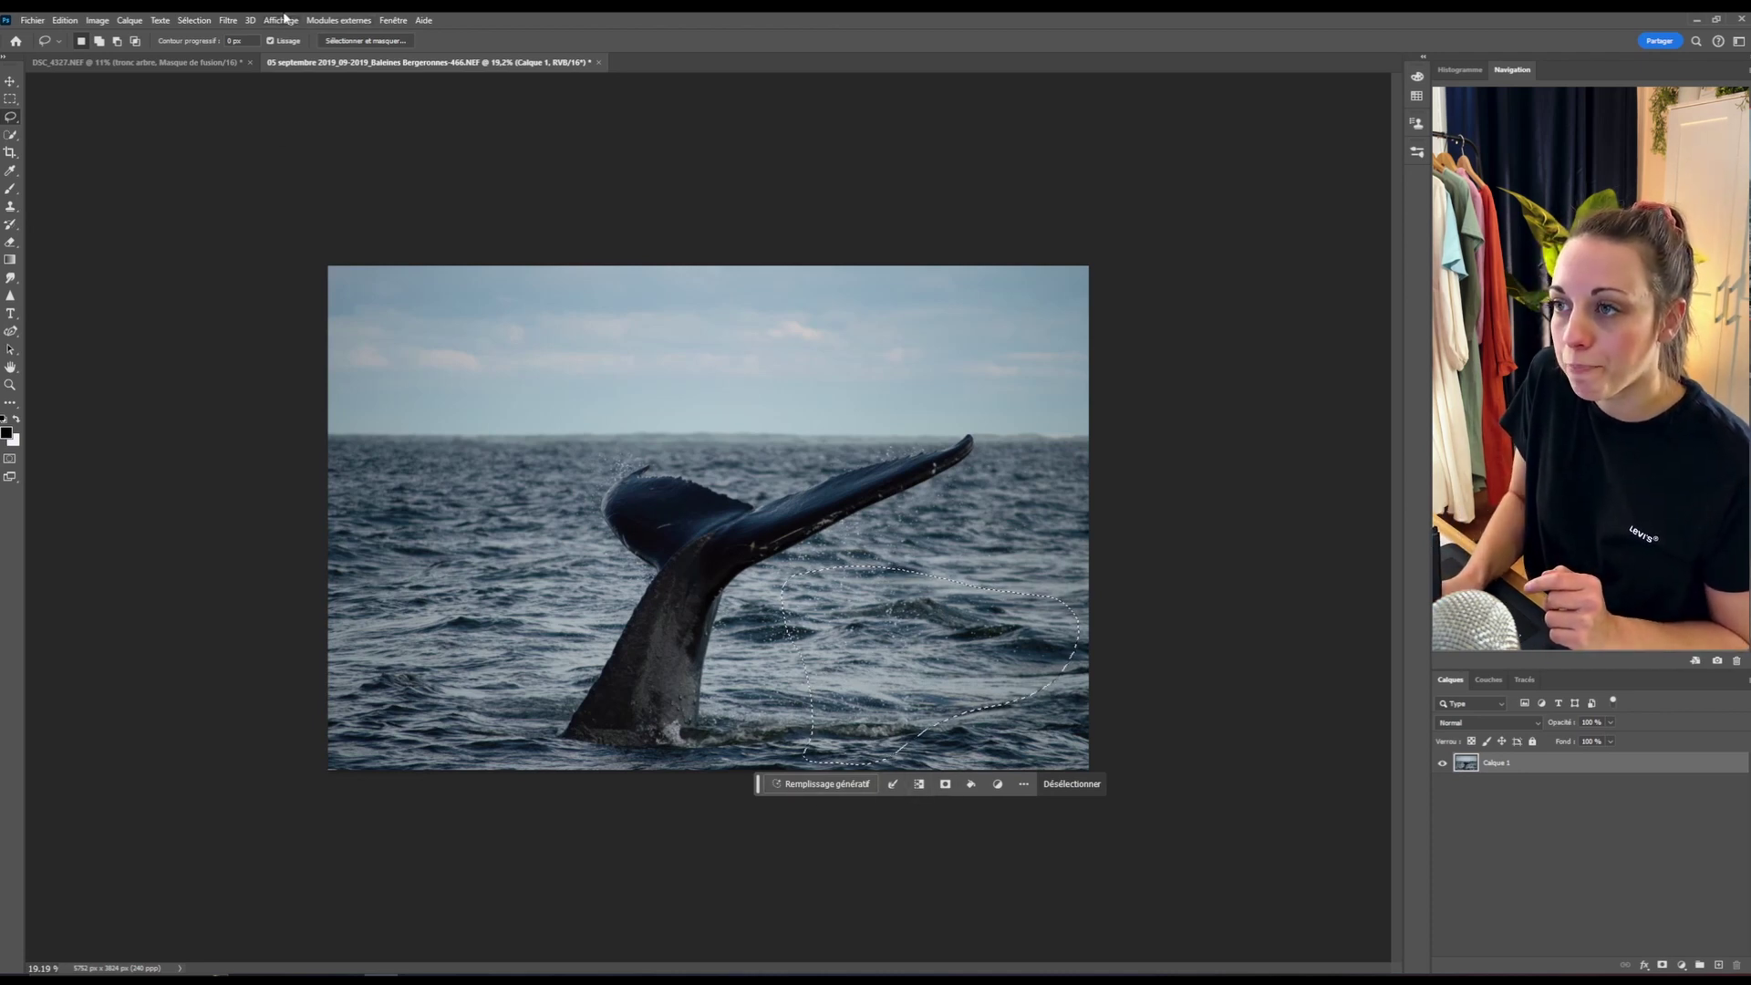
- Check that the contextual task bar (Barre des tâches contextuelle) is enabled among the displayed windows
left_click(286, 19)
mouse_move(392, 19)
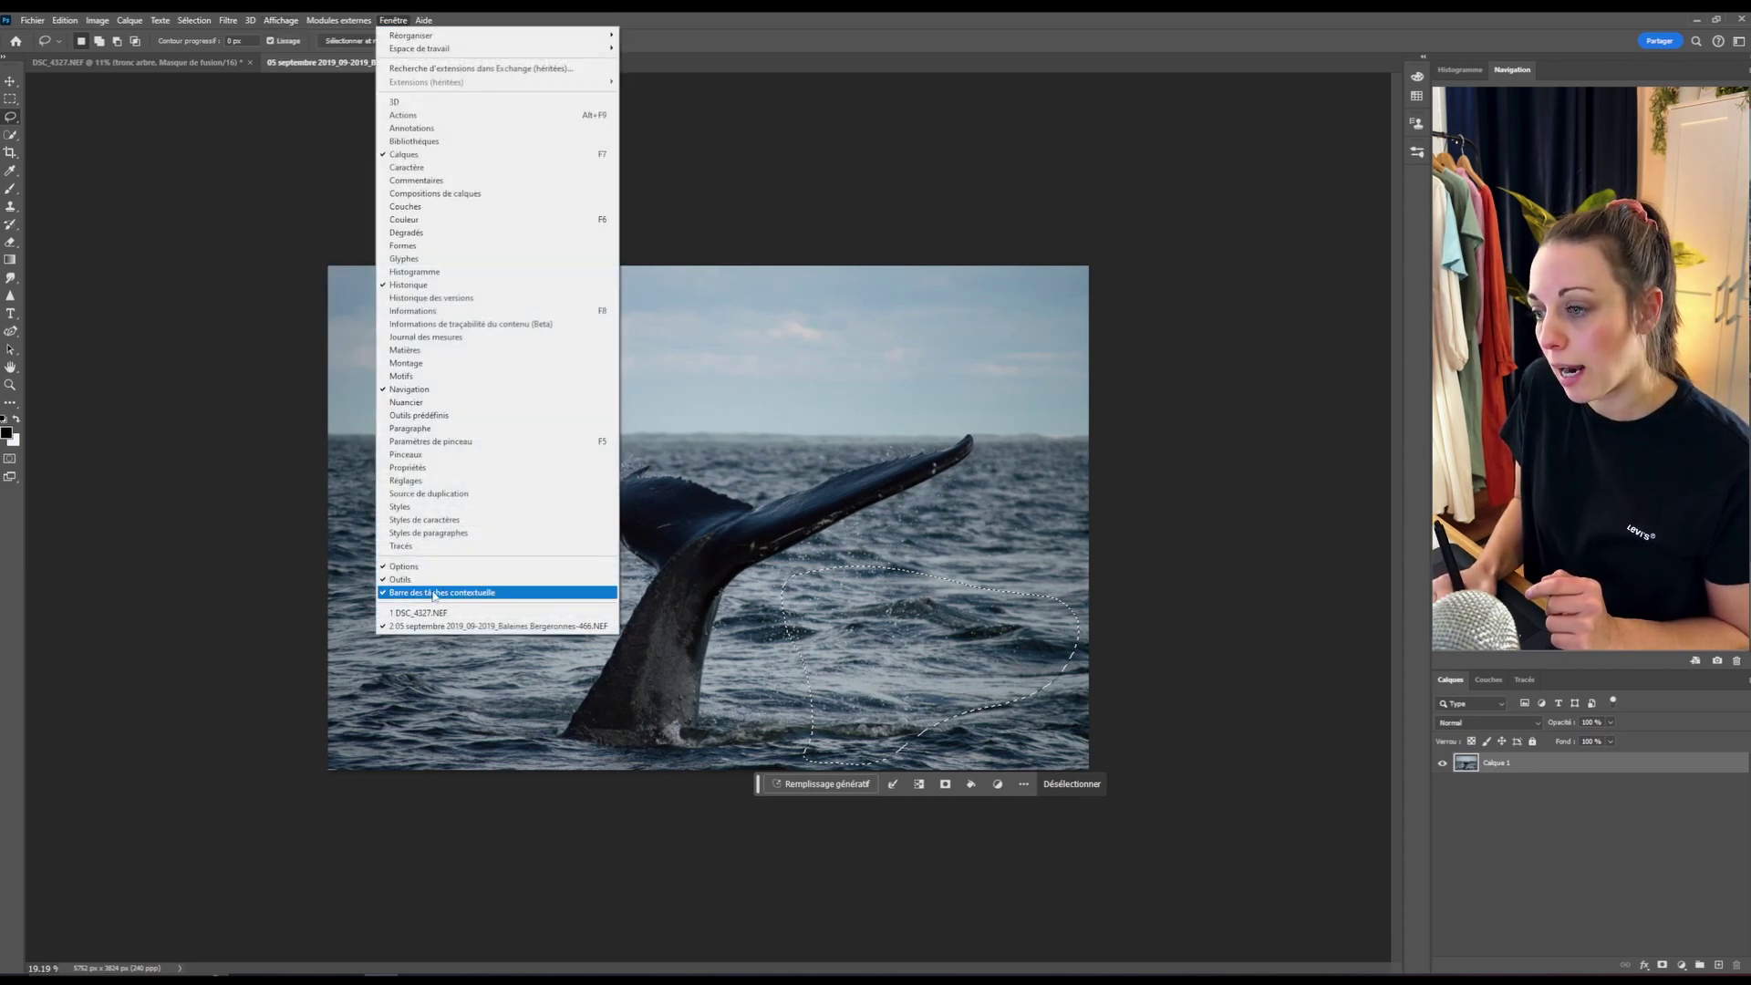
left_click(758, 794)
left_click_drag(758, 793, 749, 798)
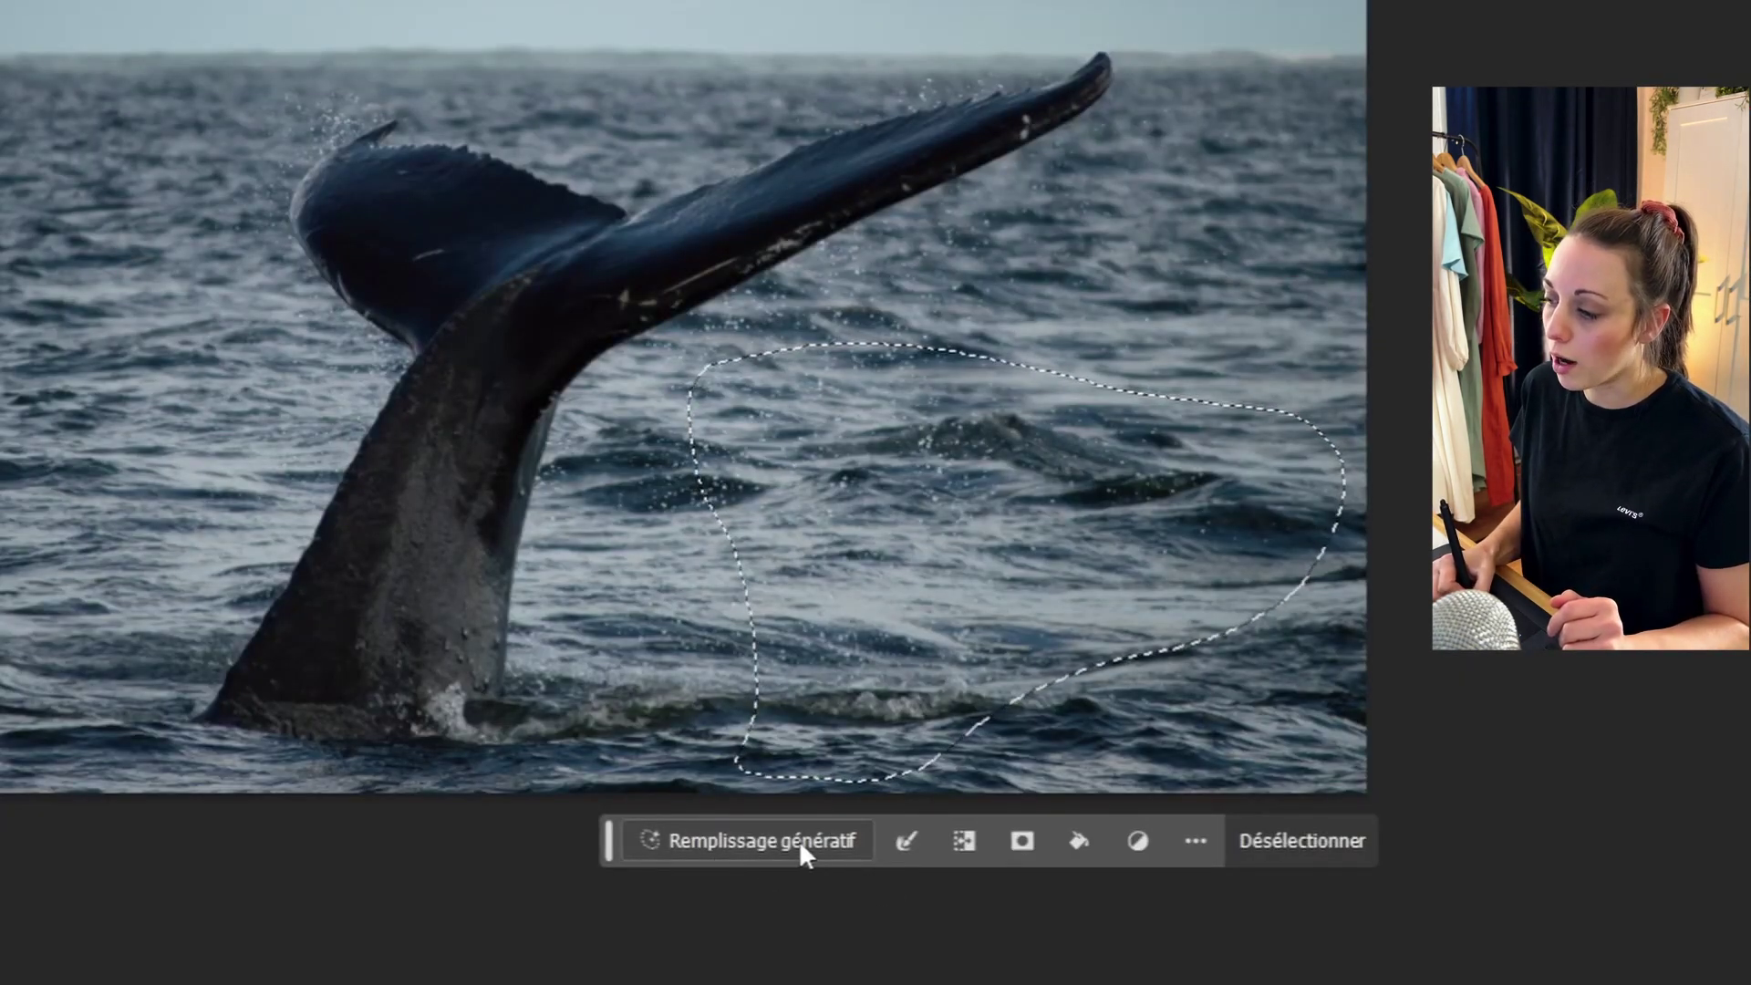
- Run Generative Fill on the selected water area with the prompt "baleine"
left_click(790, 840)
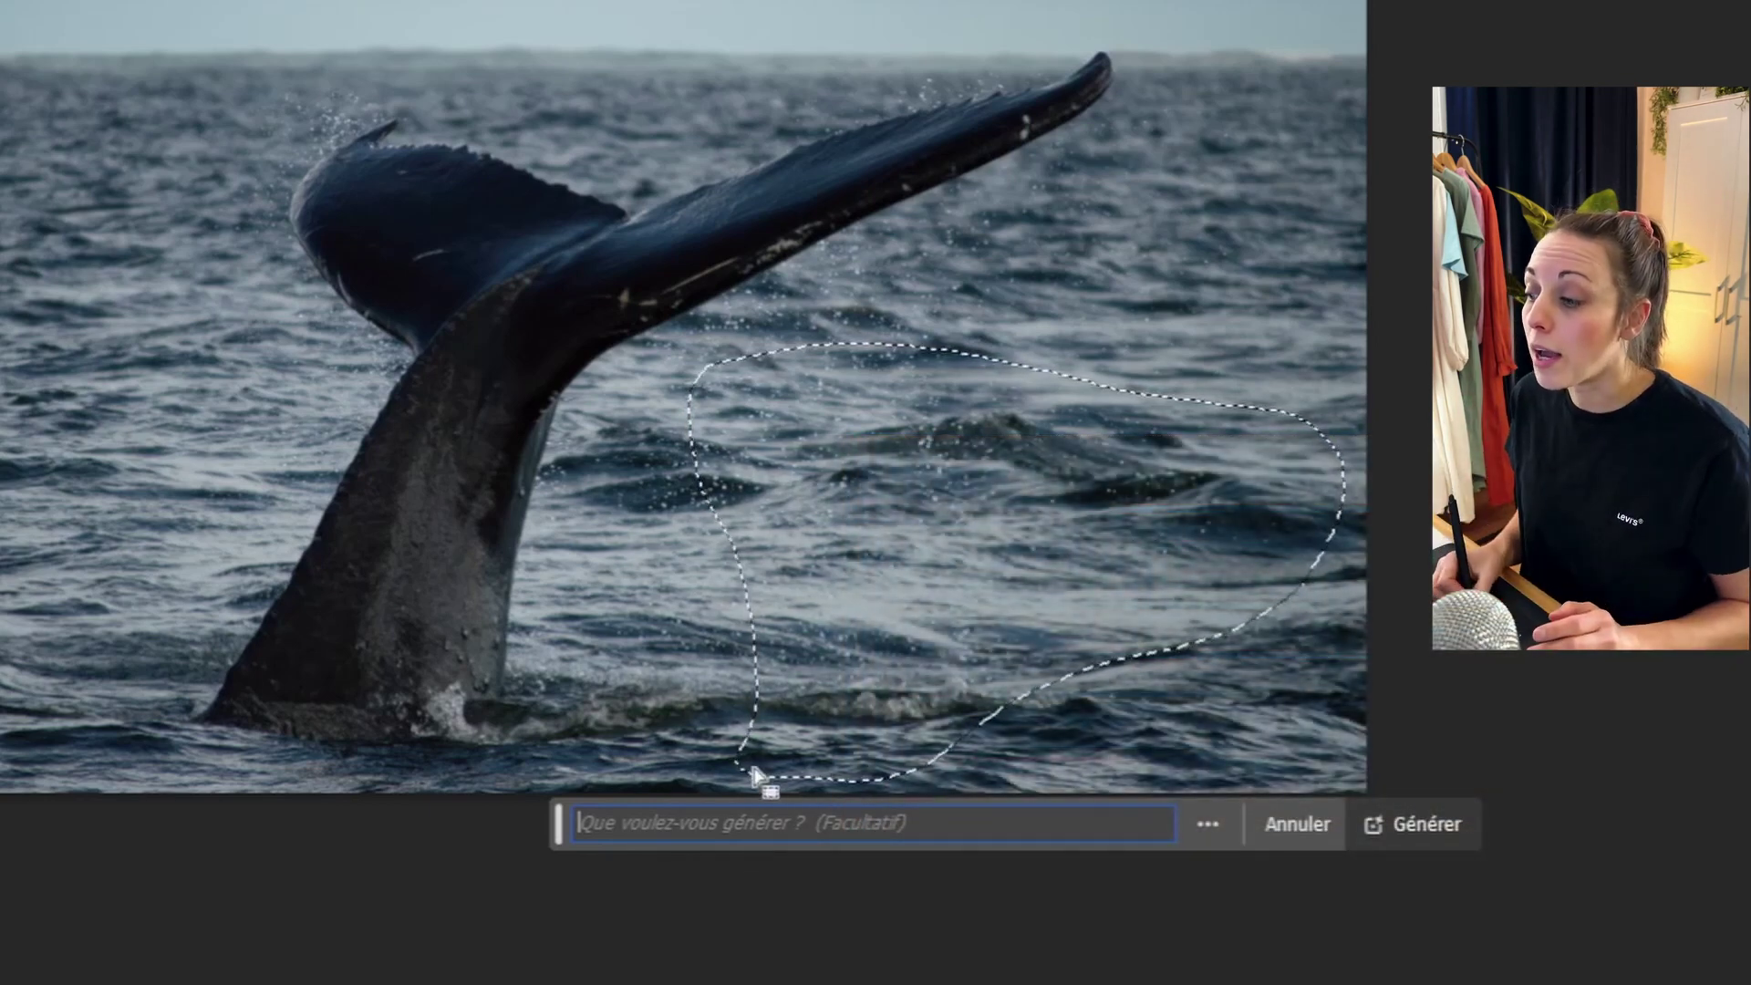
type("ba")
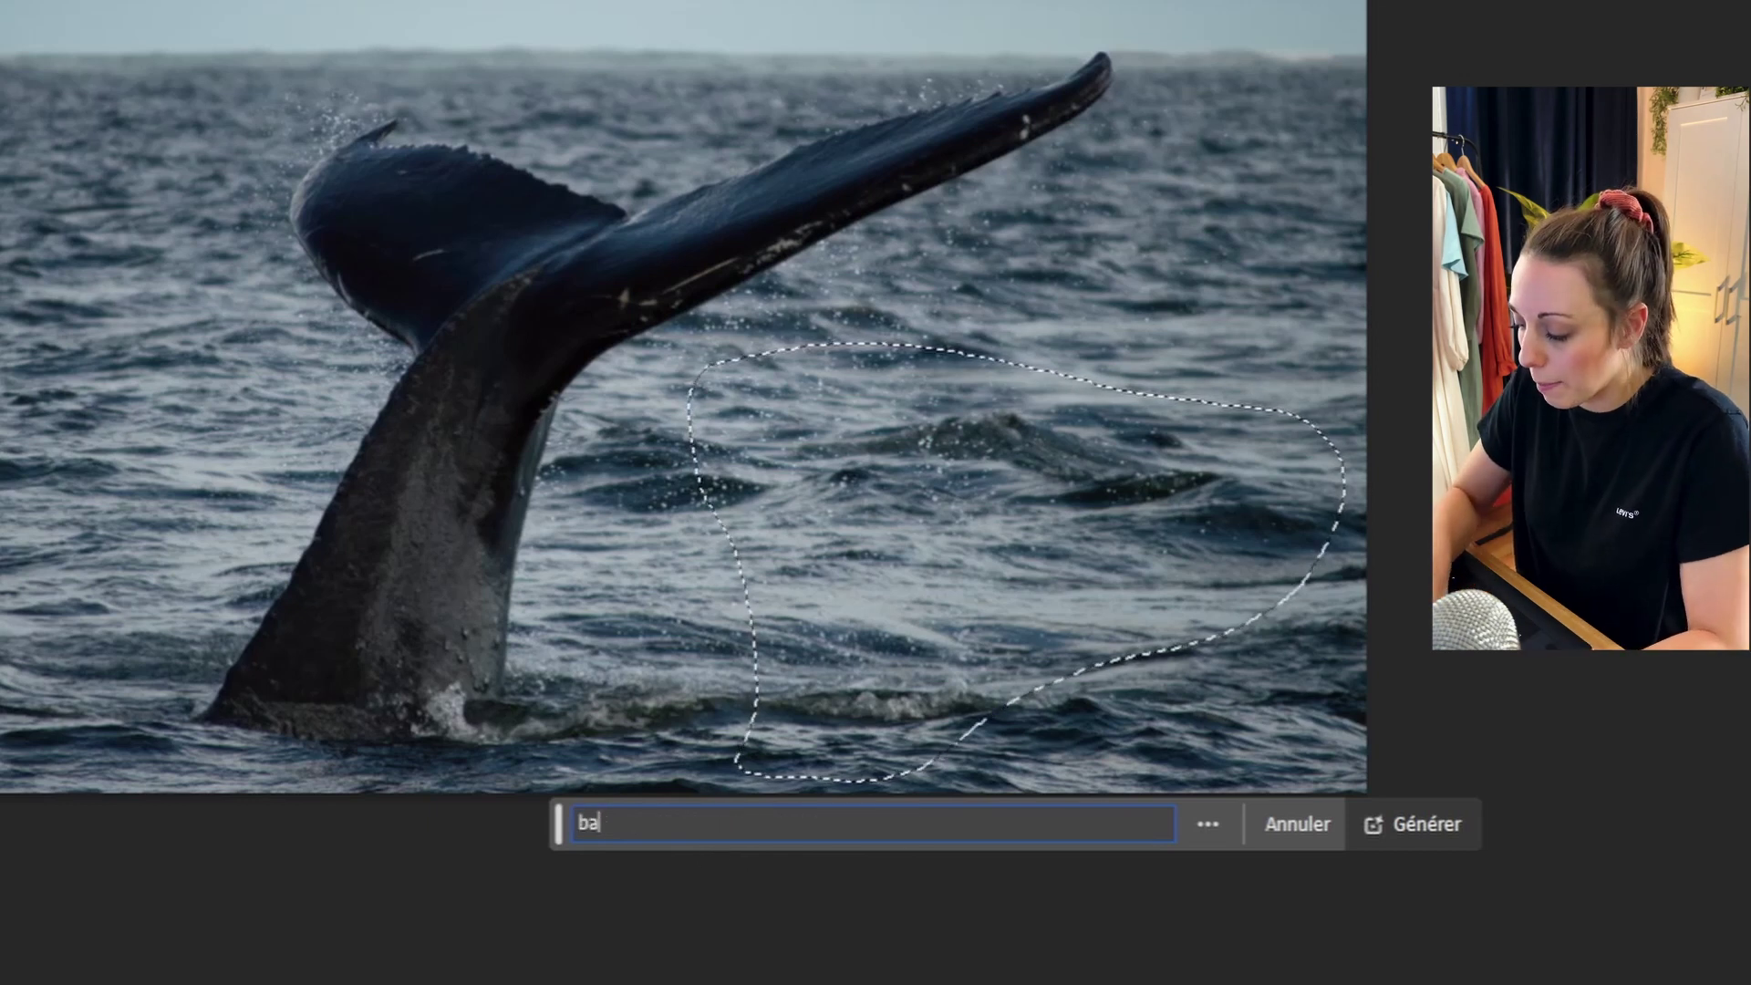
type("le")
key("BackSpace")
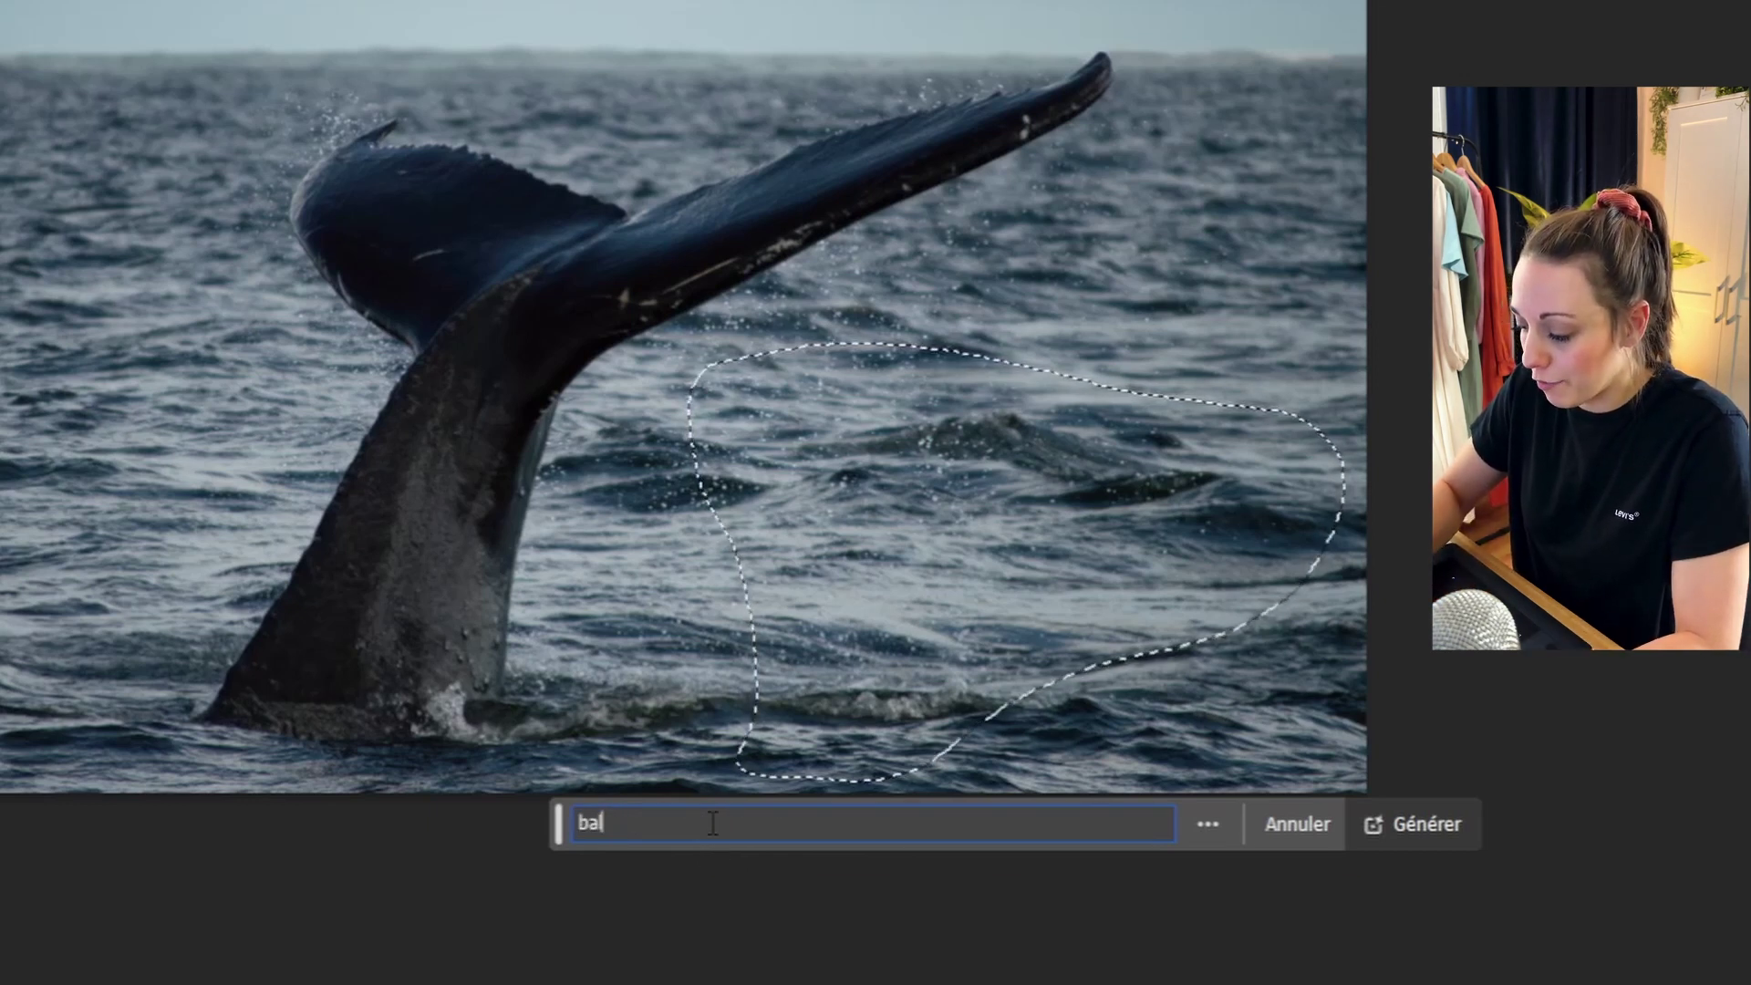
type("eine")
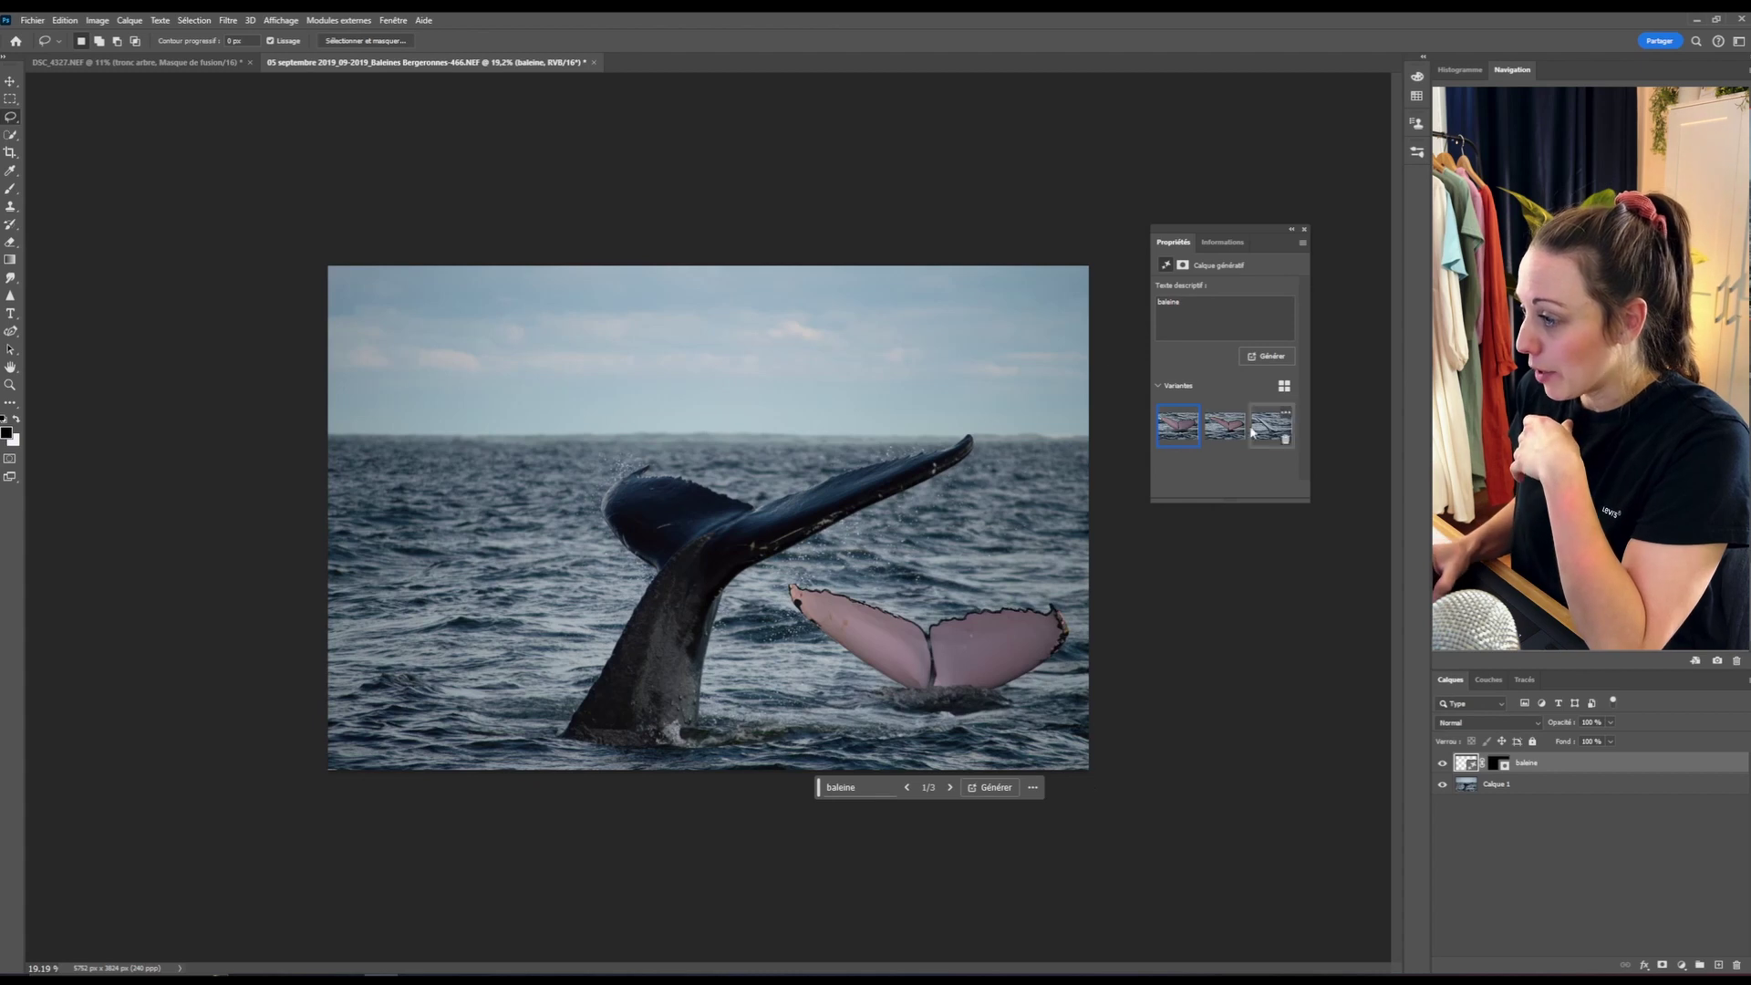
- Compare the variations of the "baleine" fill and generate another set from the same prompt
left_click(1228, 429)
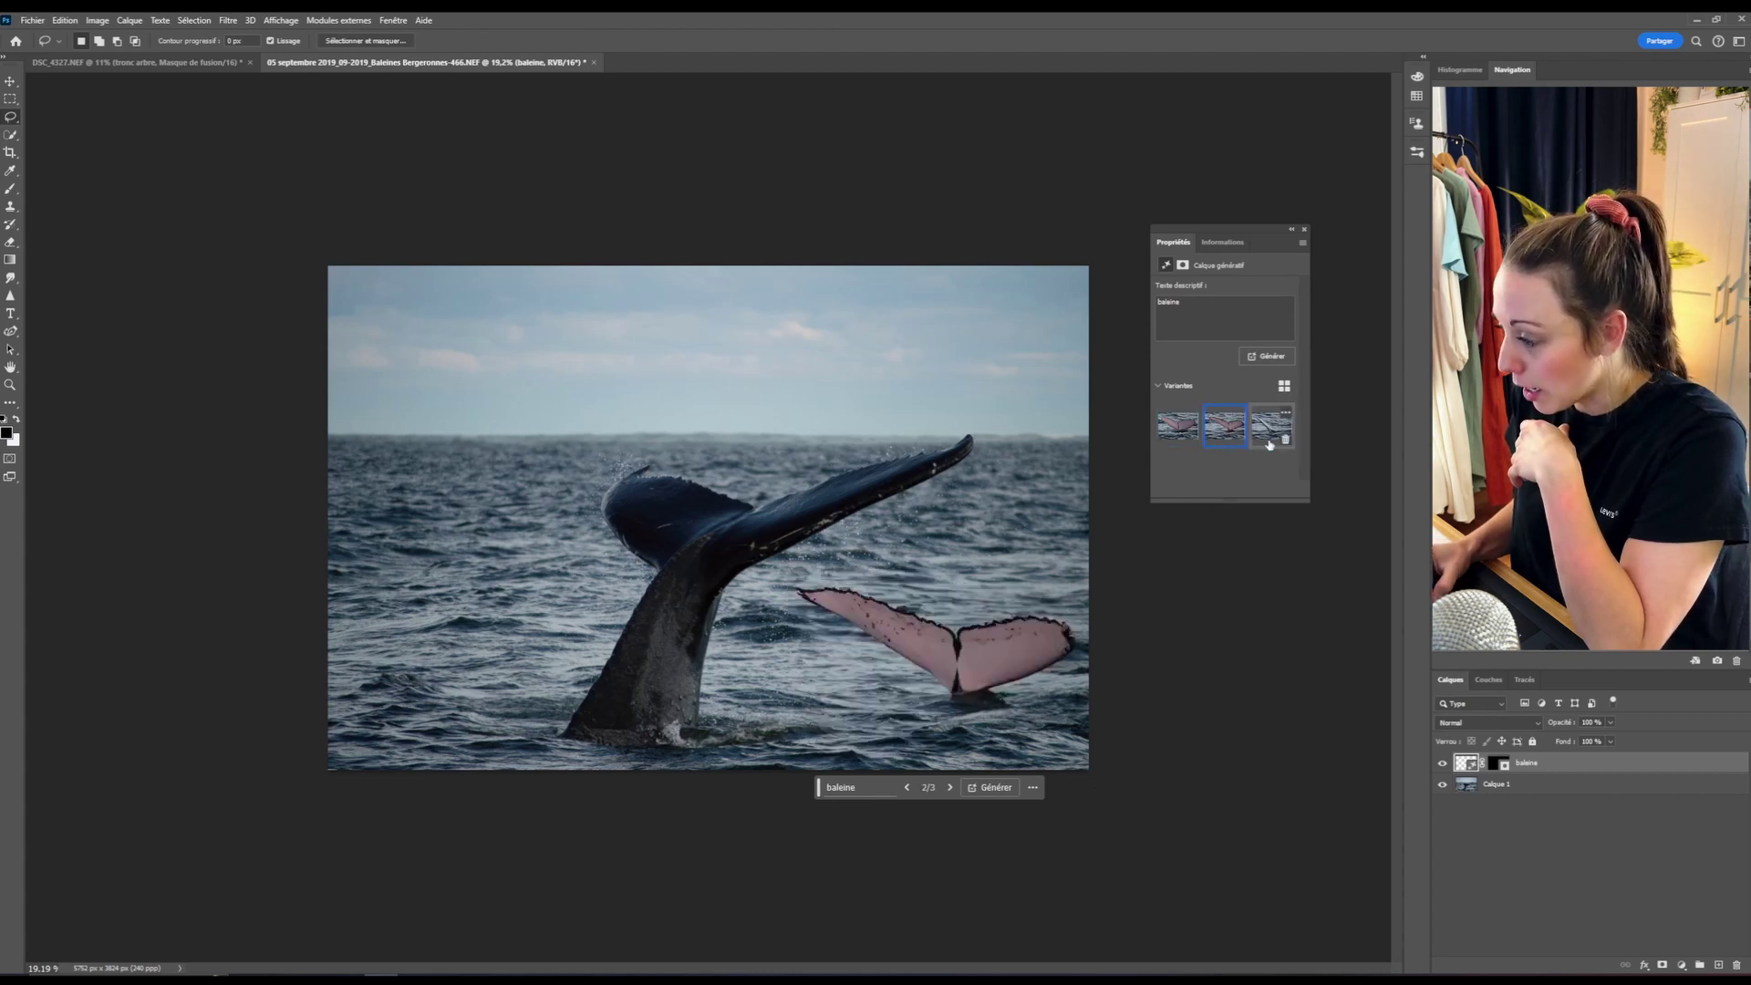
left_click(1267, 441)
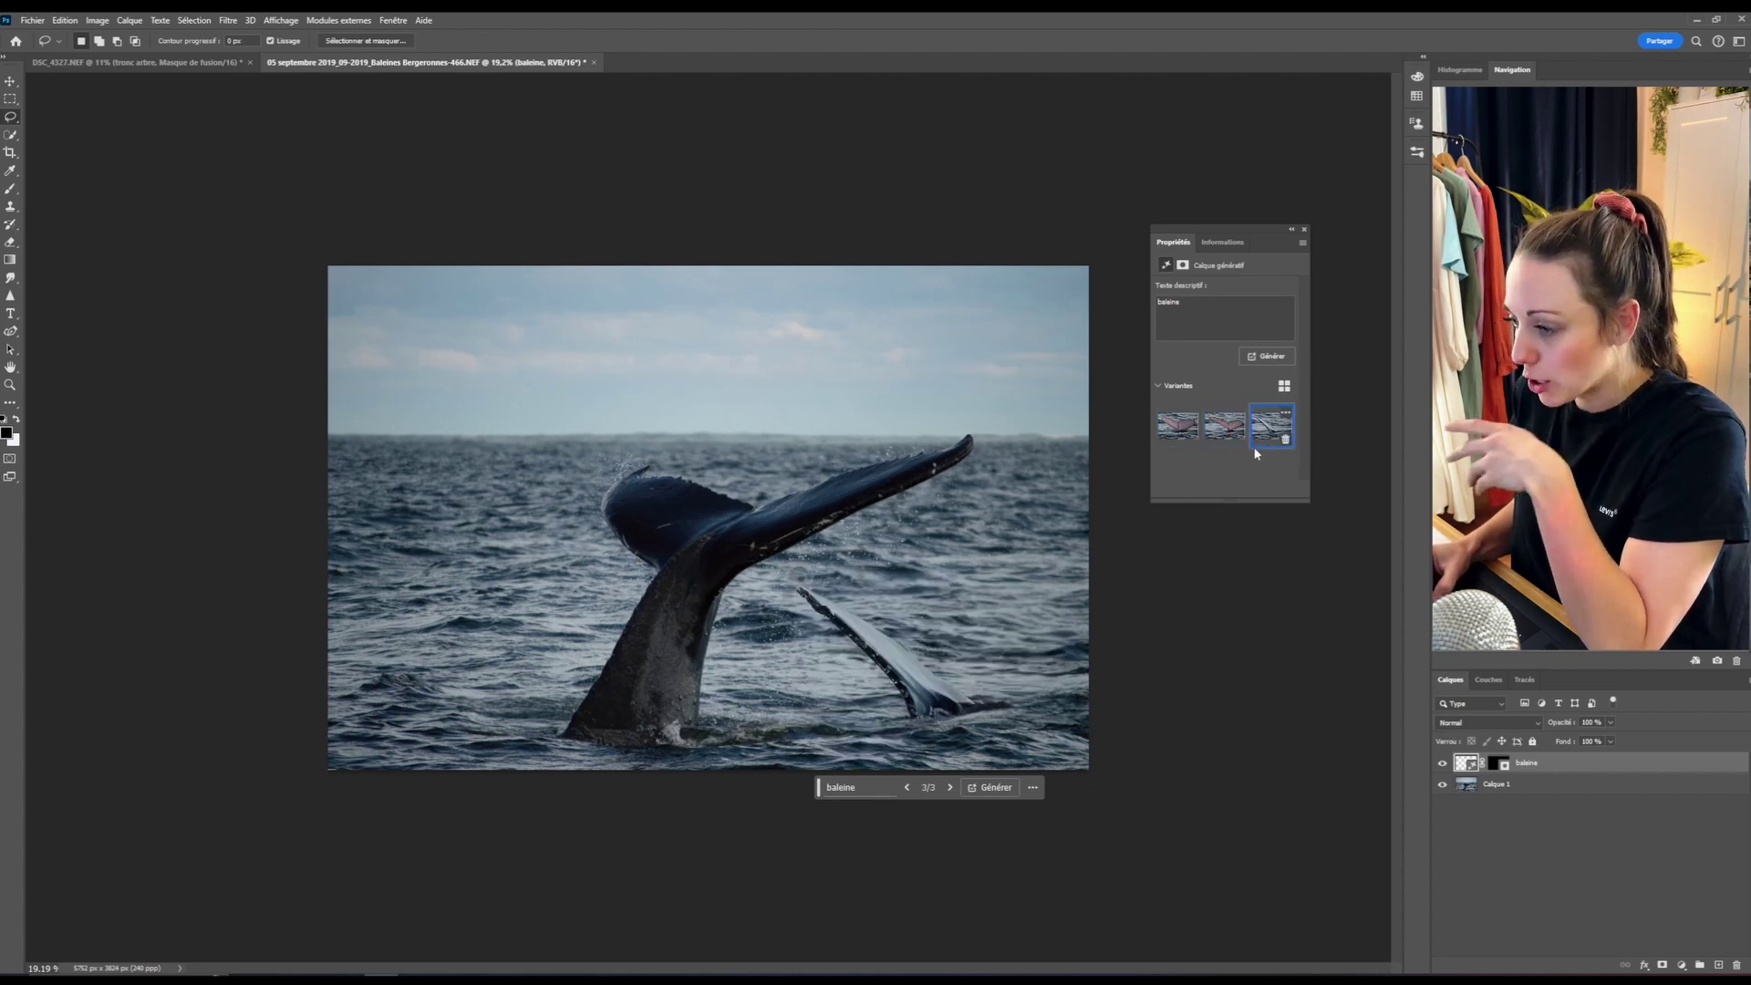
left_click(1182, 425)
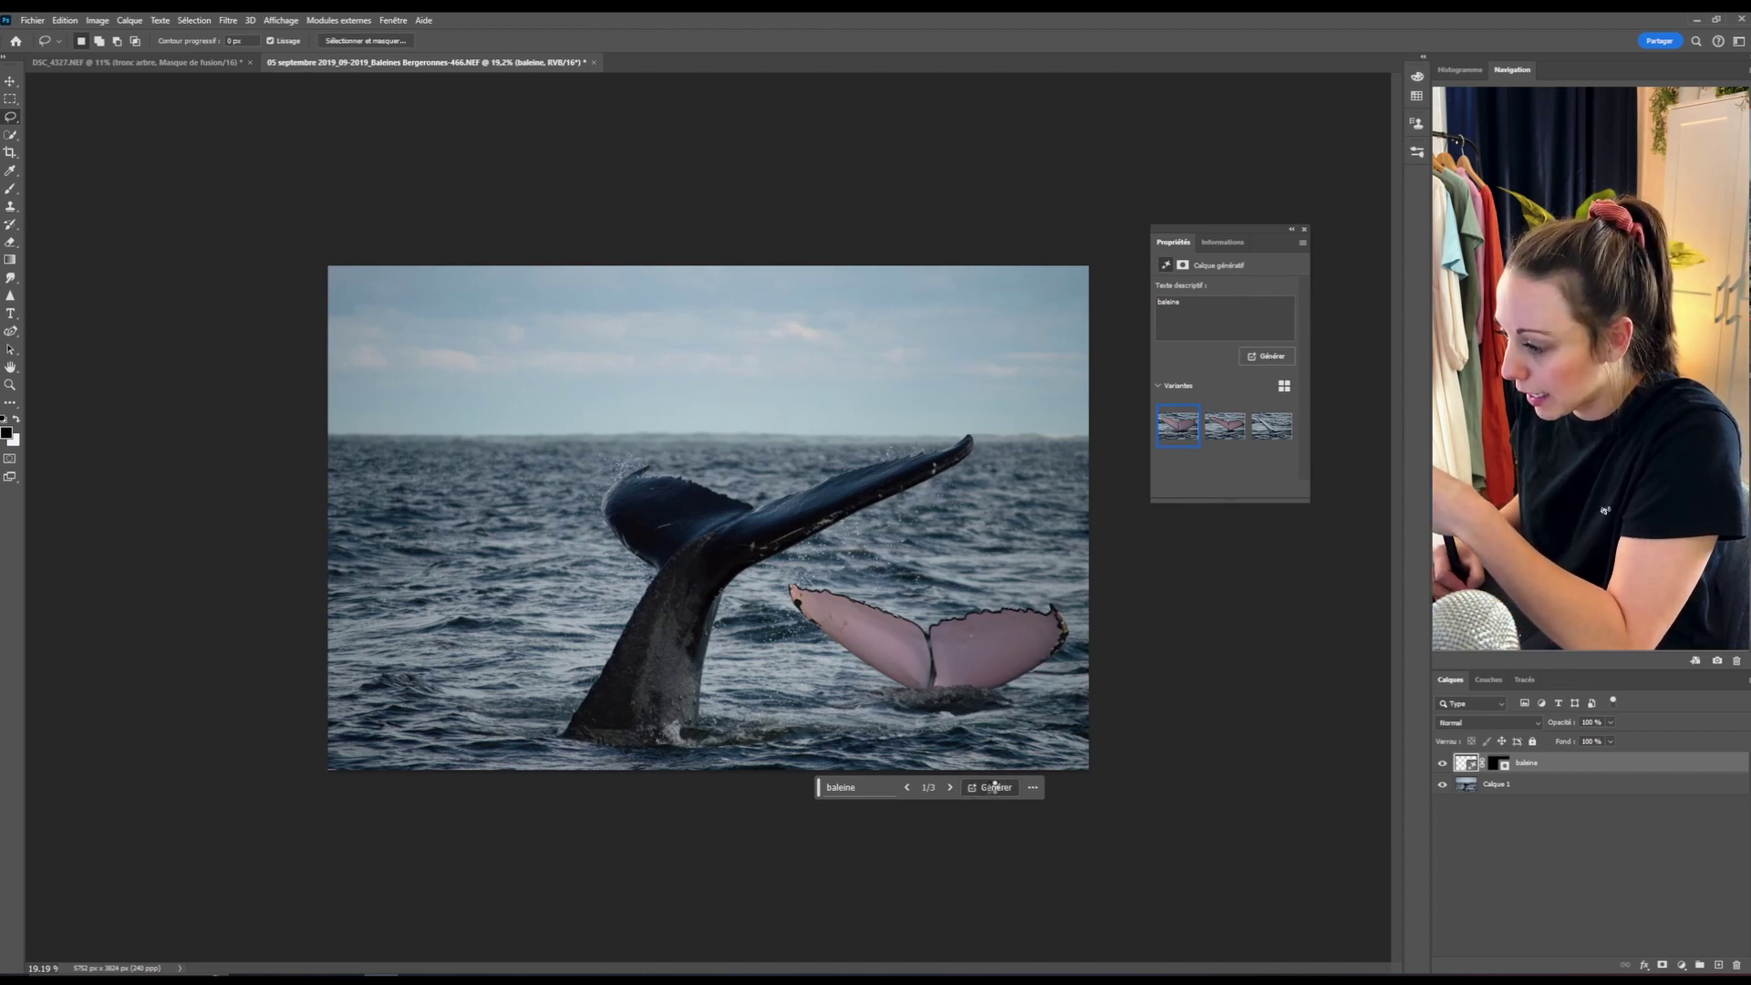
left_click(995, 790)
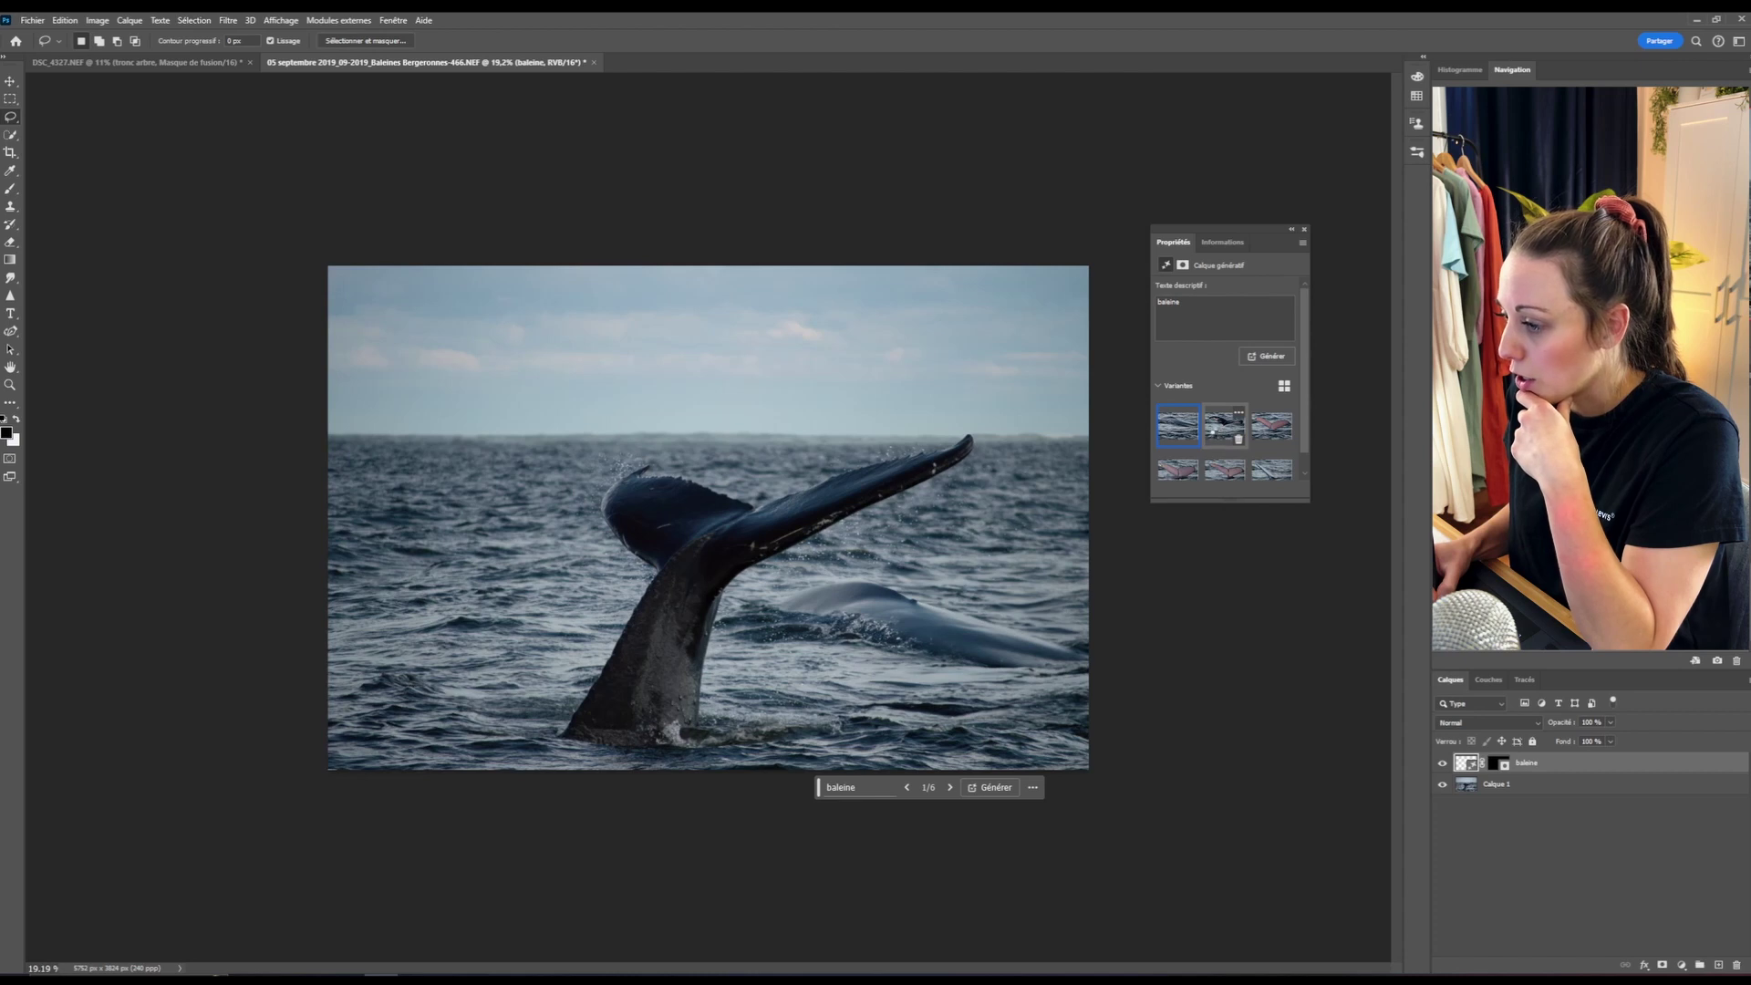
- Compare the new variations, keep the second one with the dark tail, and close the properties
left_click(1222, 439)
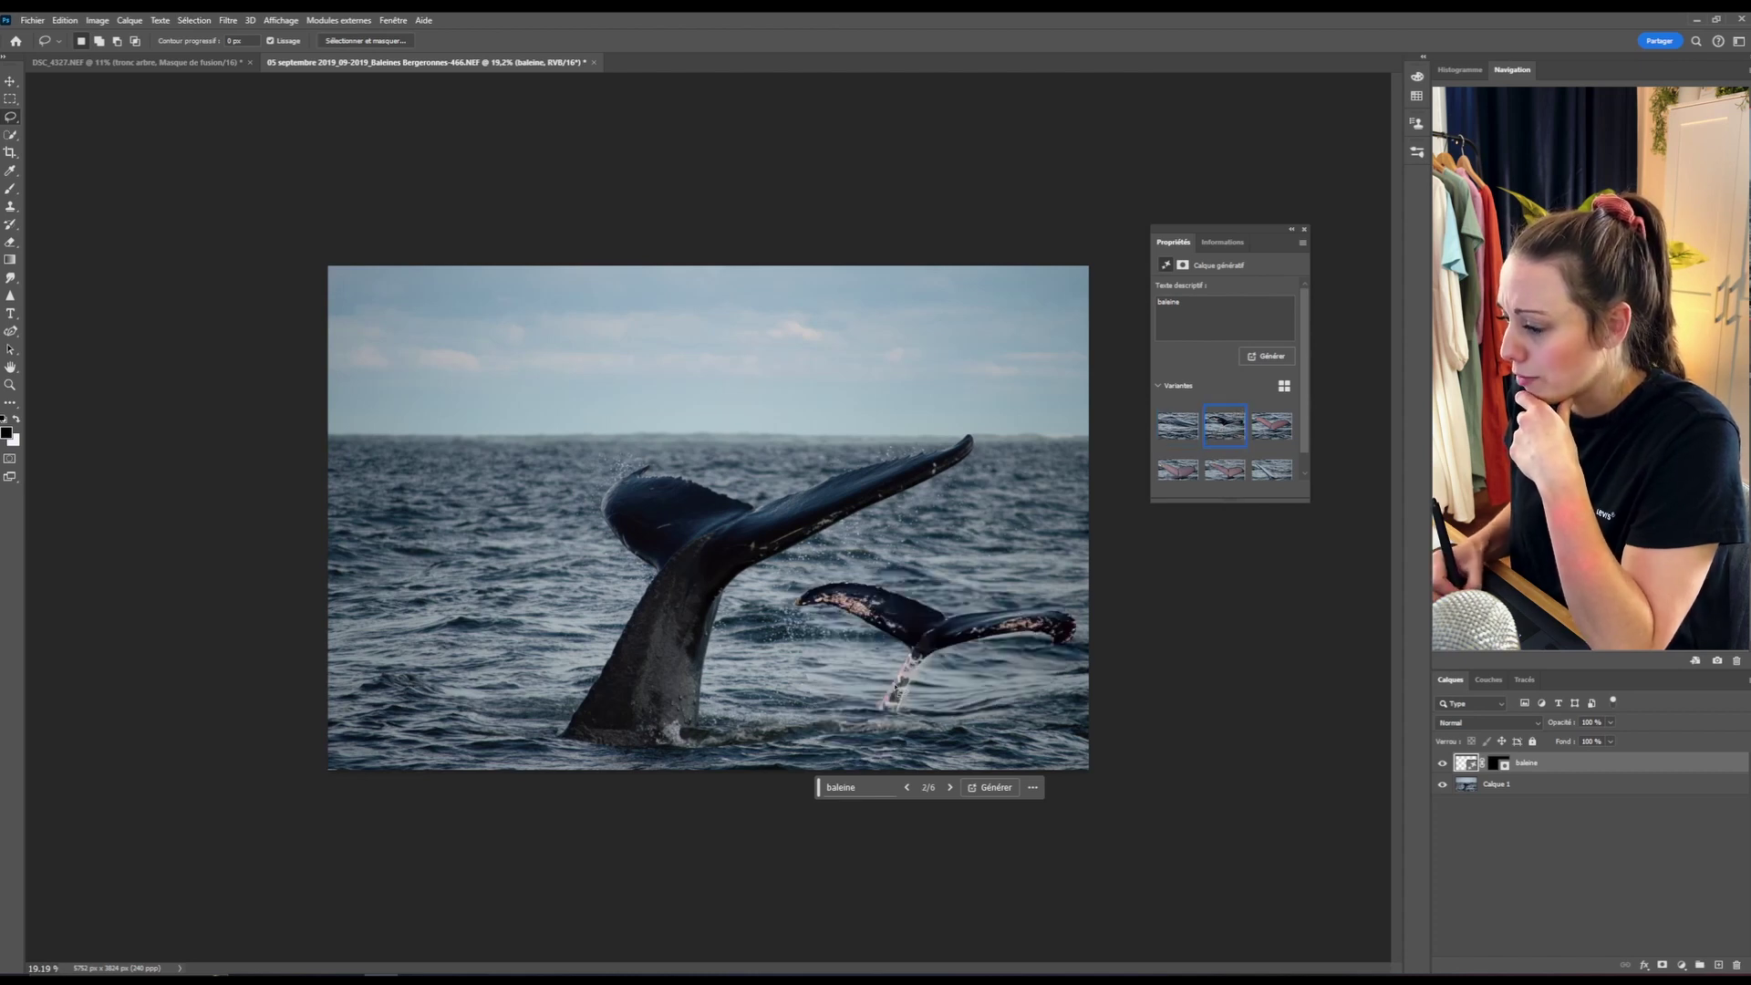
left_click(1266, 435)
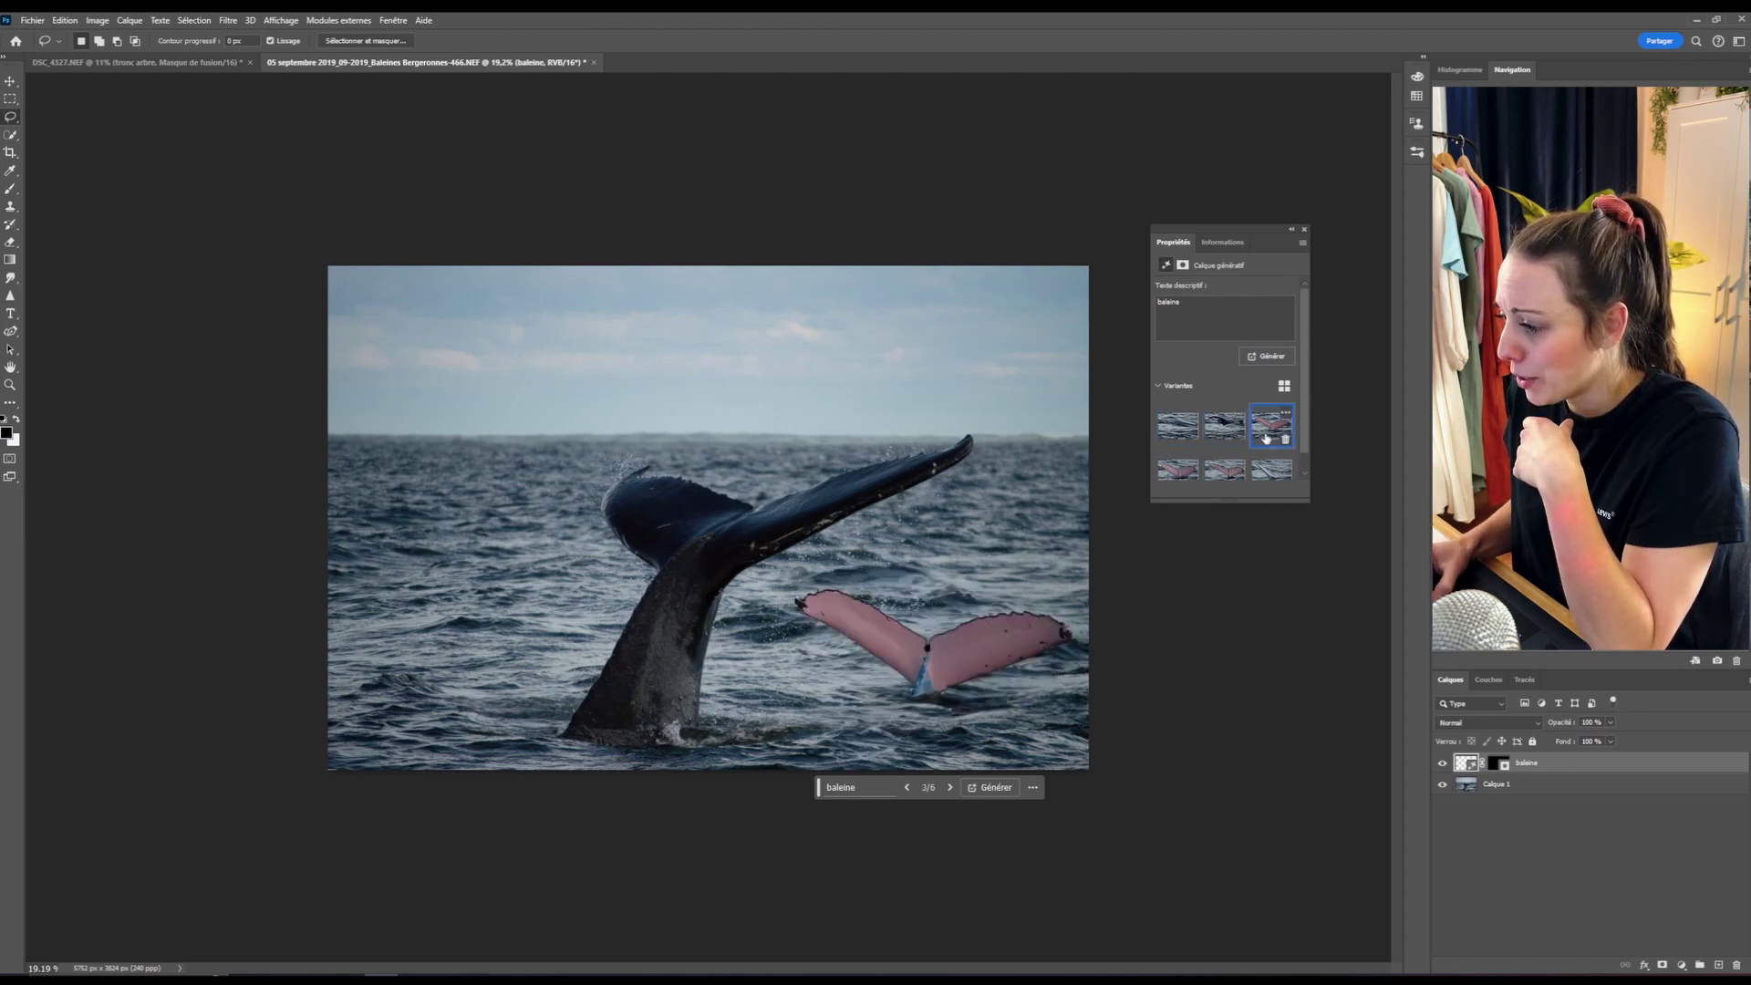
left_click(1222, 425)
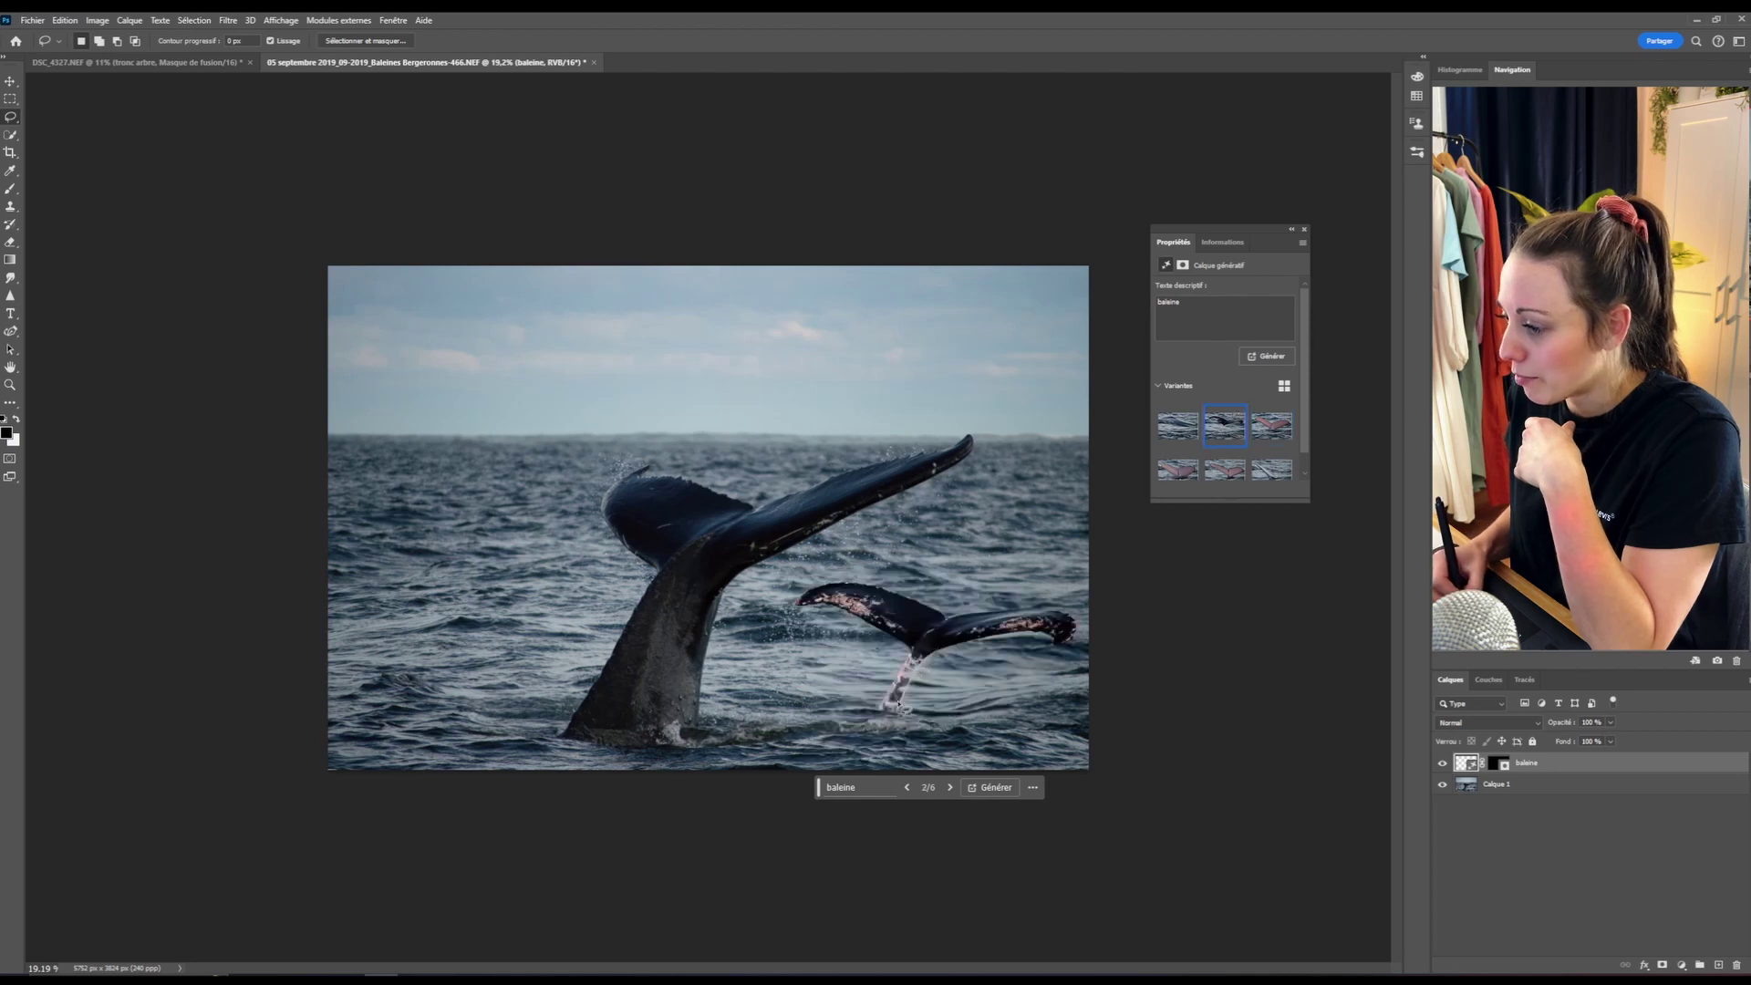
left_click(1306, 231)
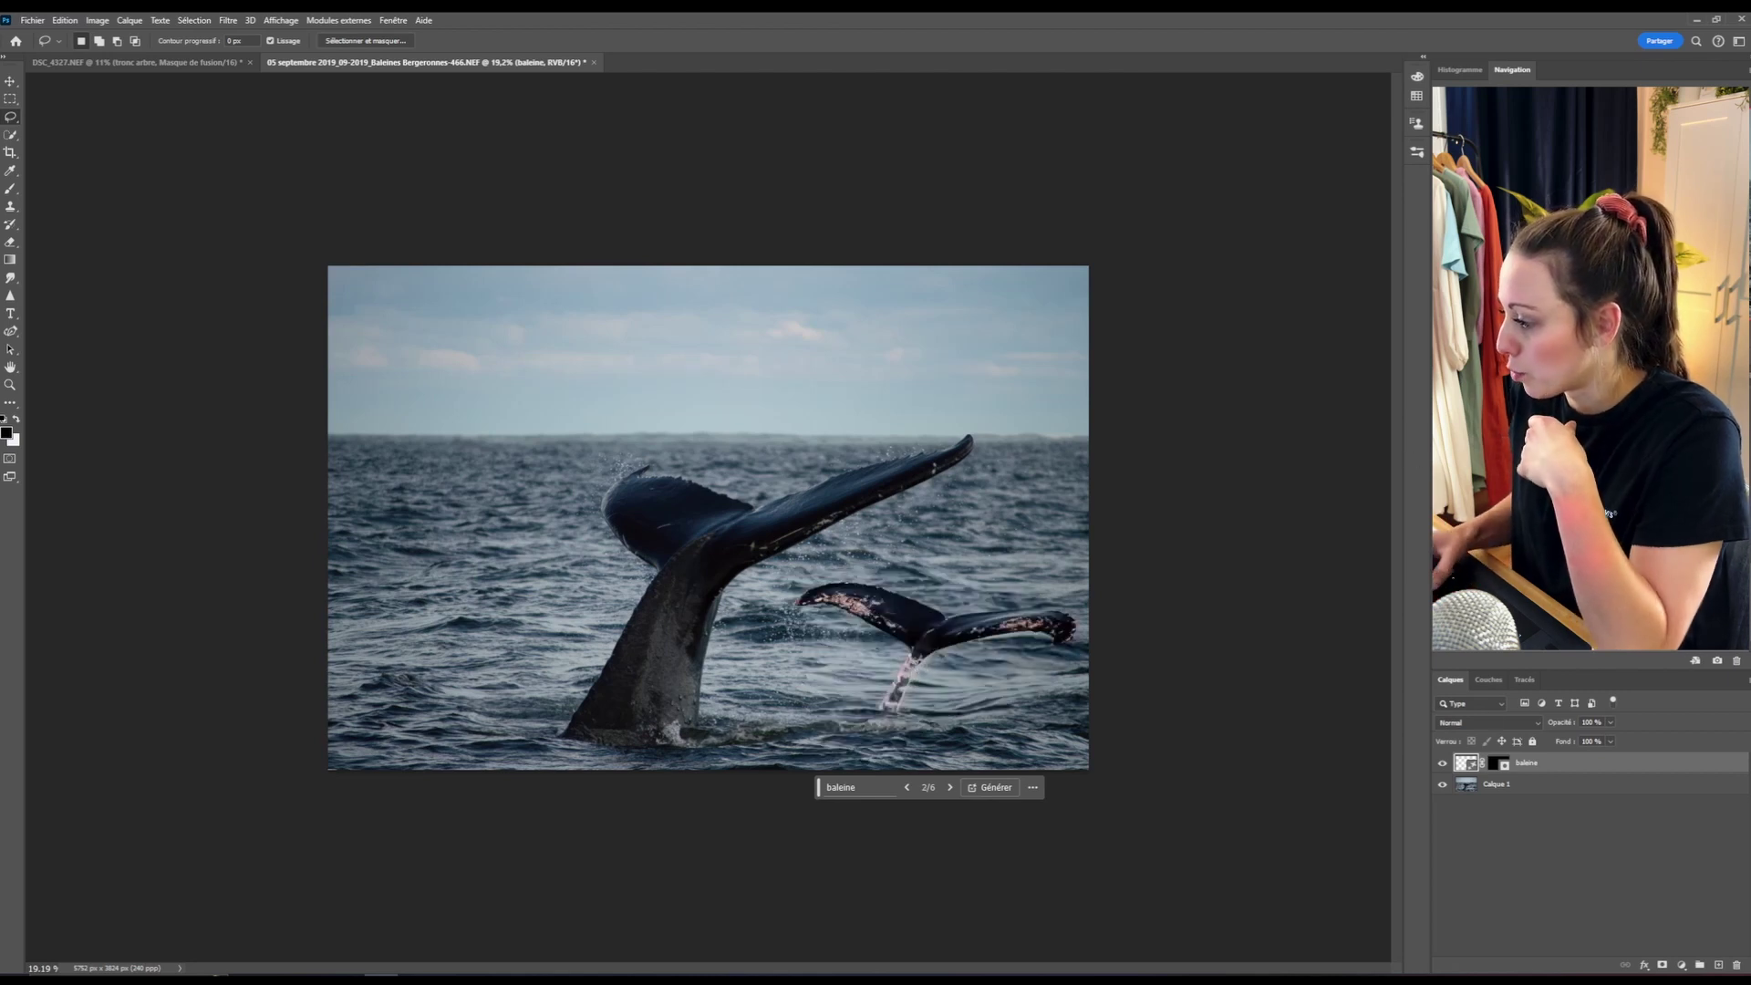
- Paint black with an enlarged brush on the baleine layer's mask to hide the pale stalk beneath the small tail
left_click(1496, 769)
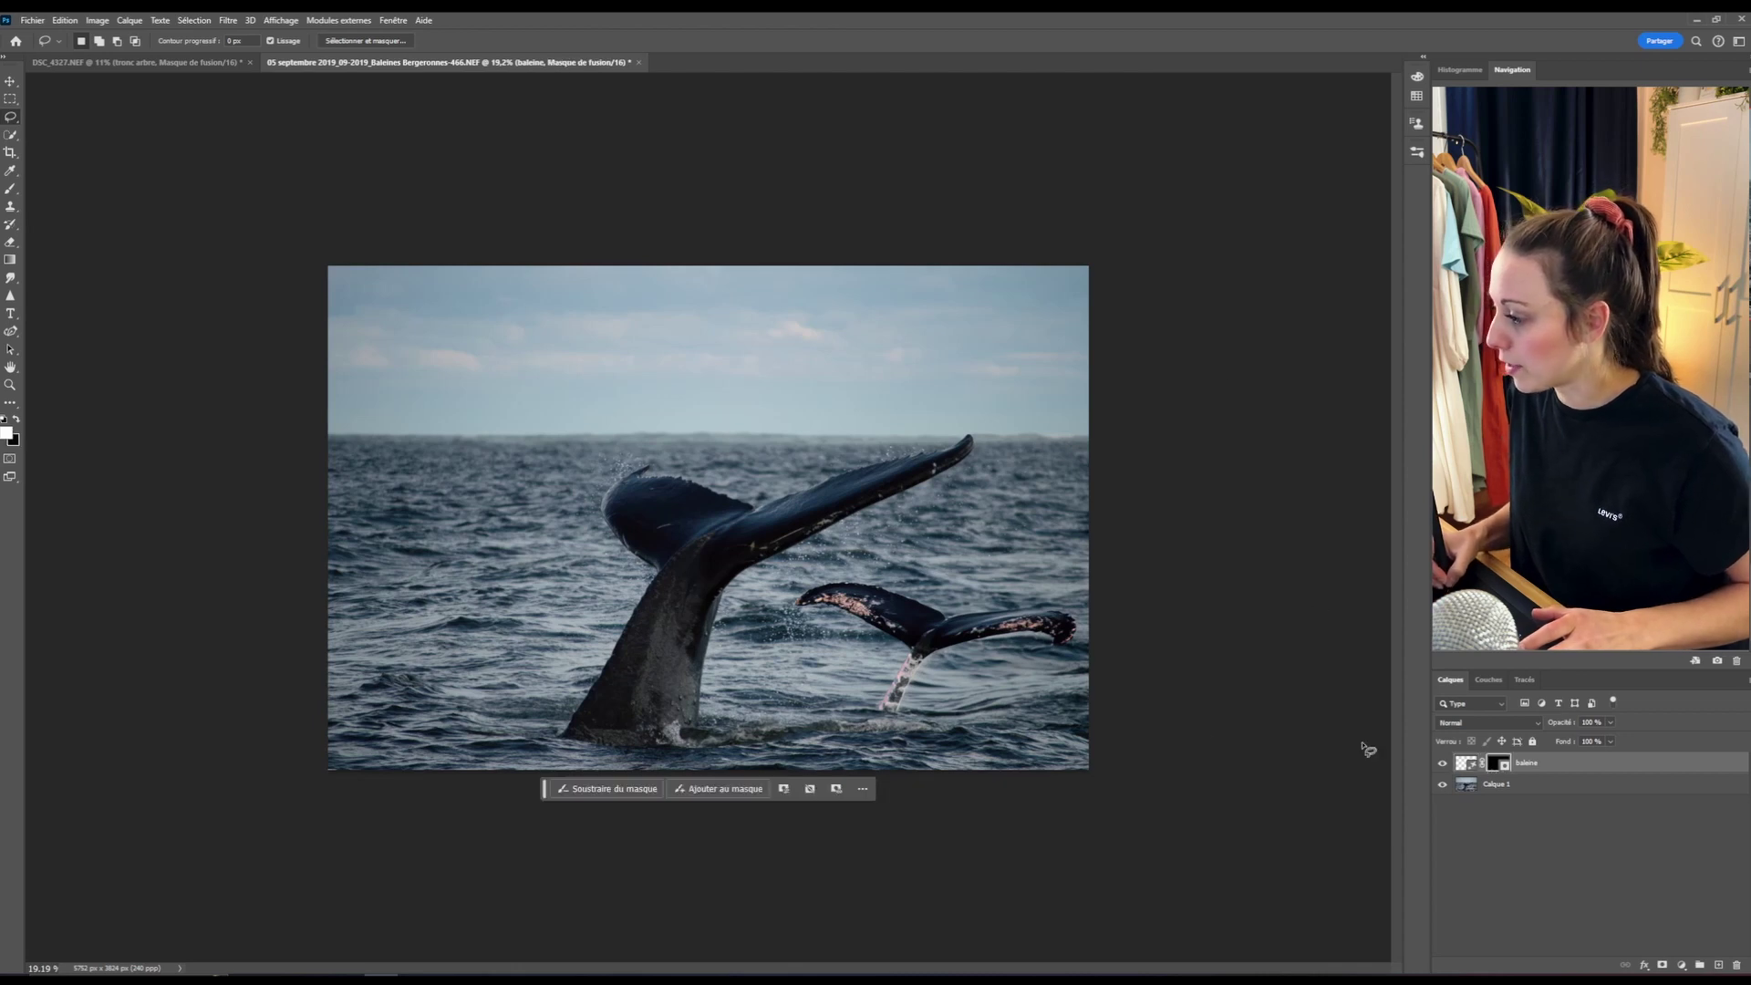
left_click(10, 188)
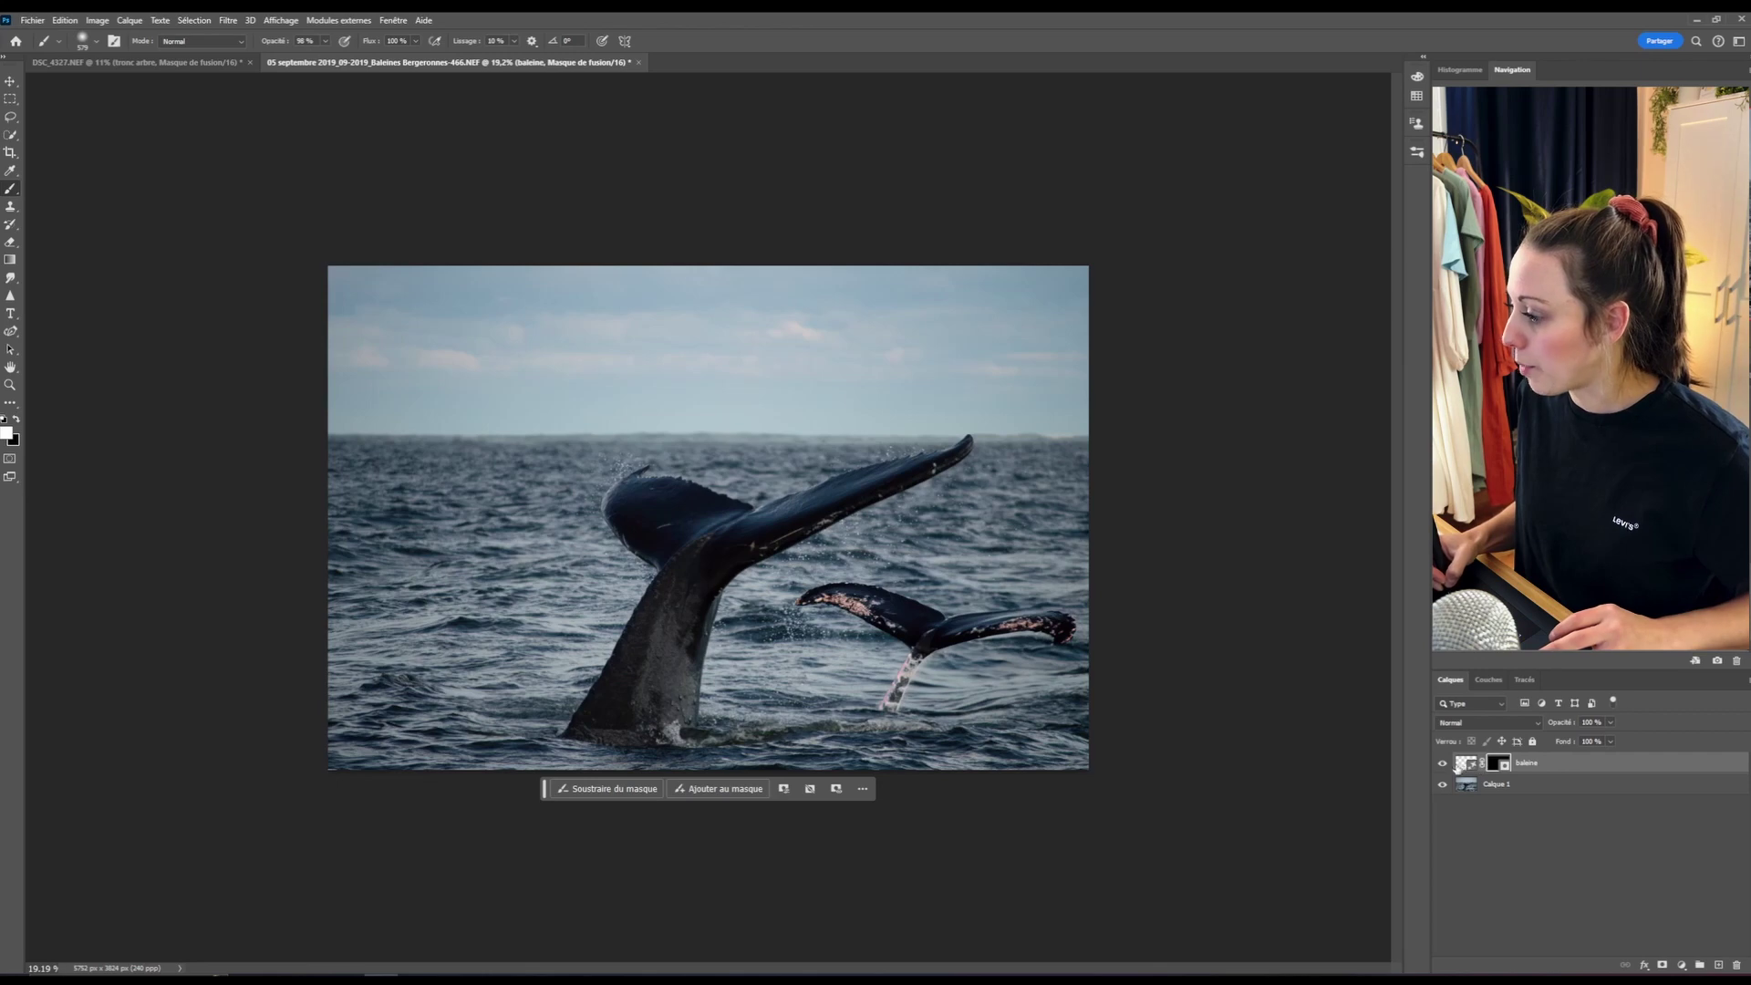
left_click_drag(852, 633, 862, 627)
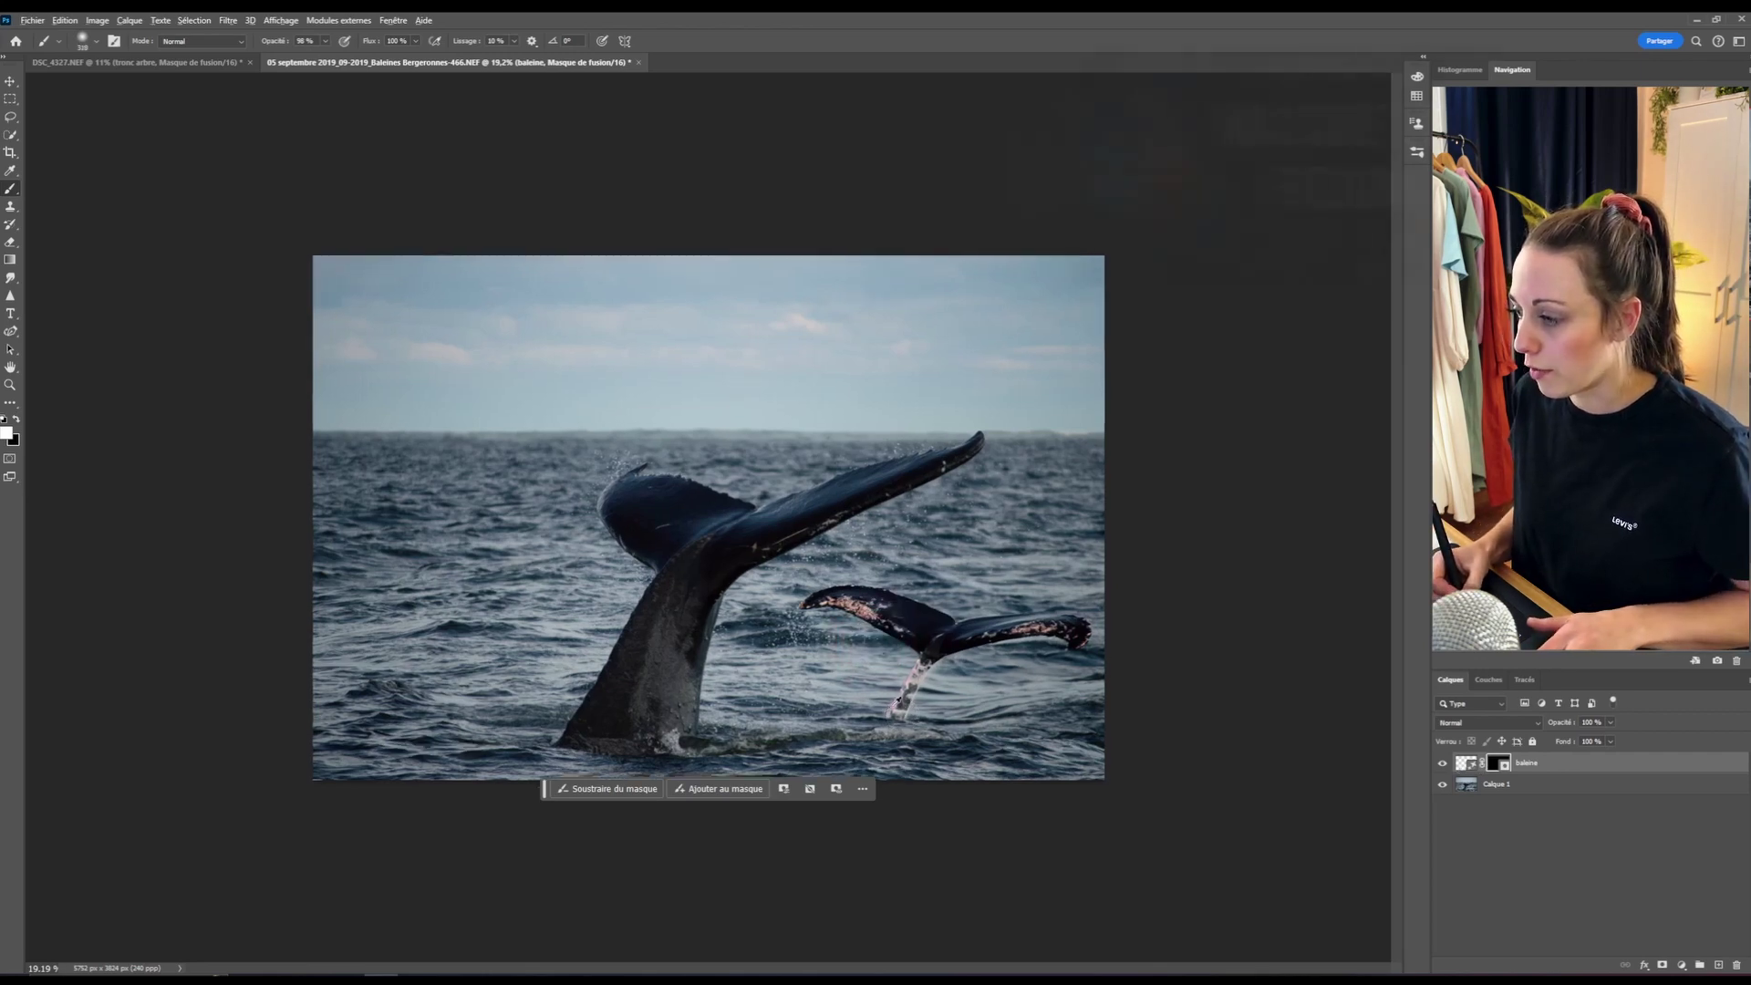
key("ctrl+plus")
left_click(903, 719)
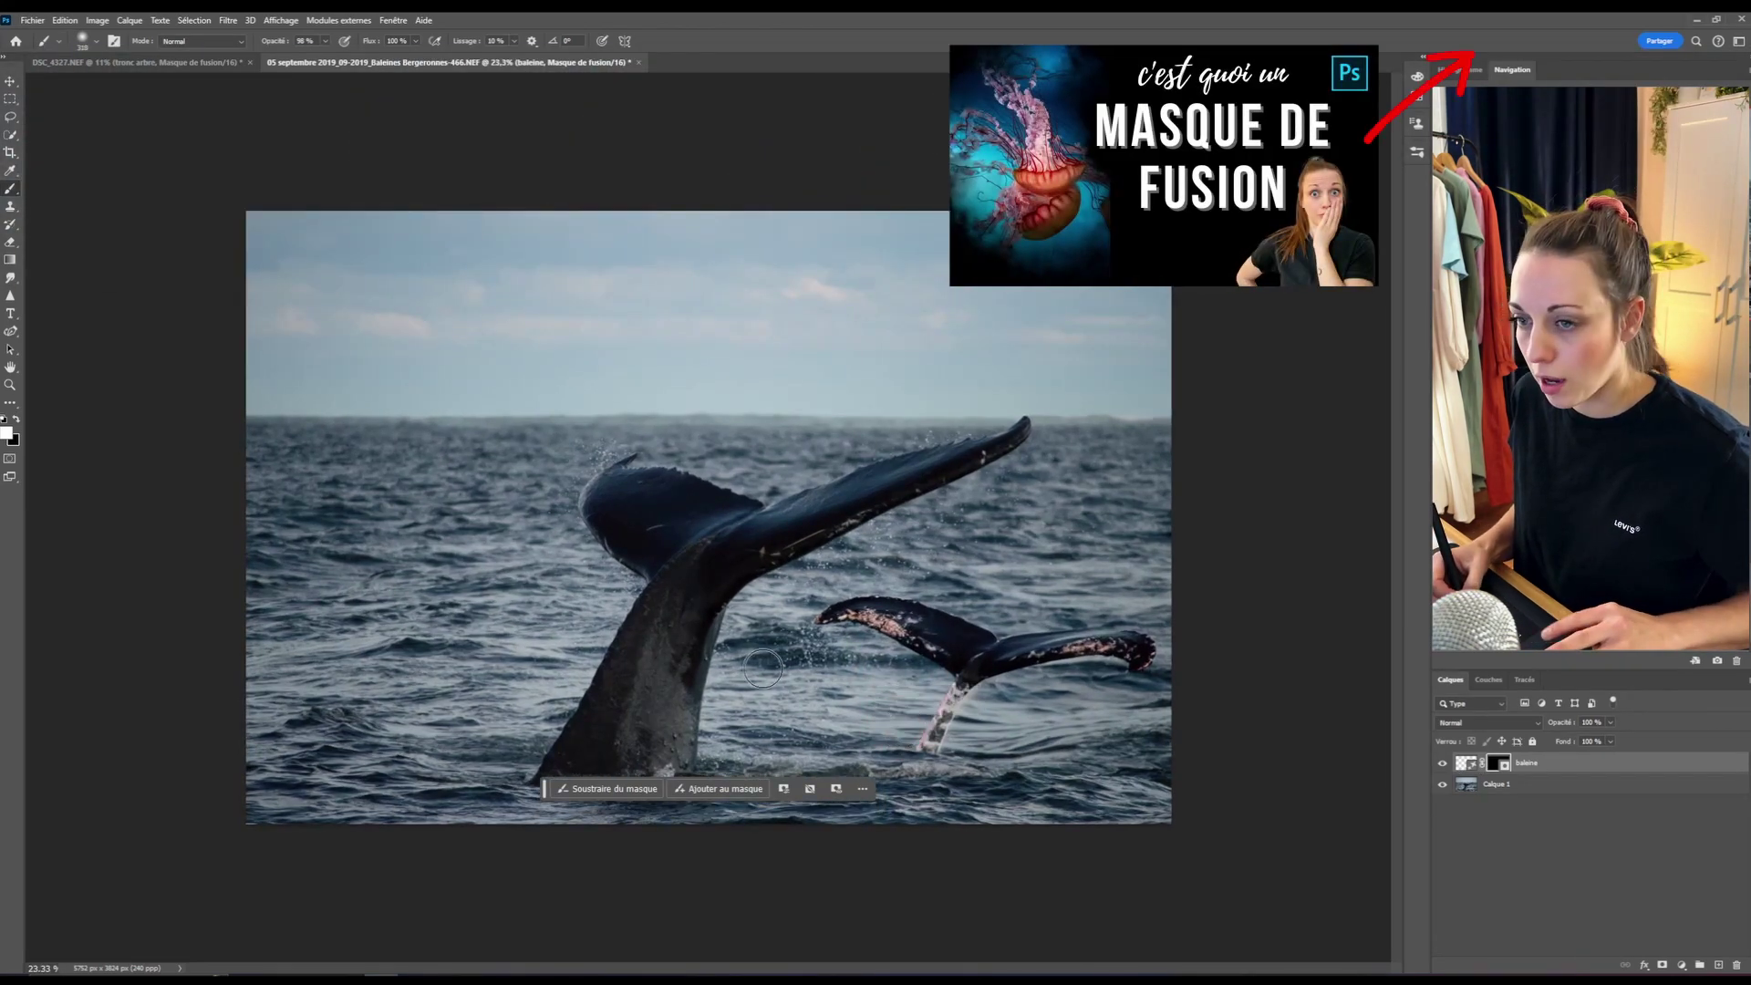
left_click(17, 421)
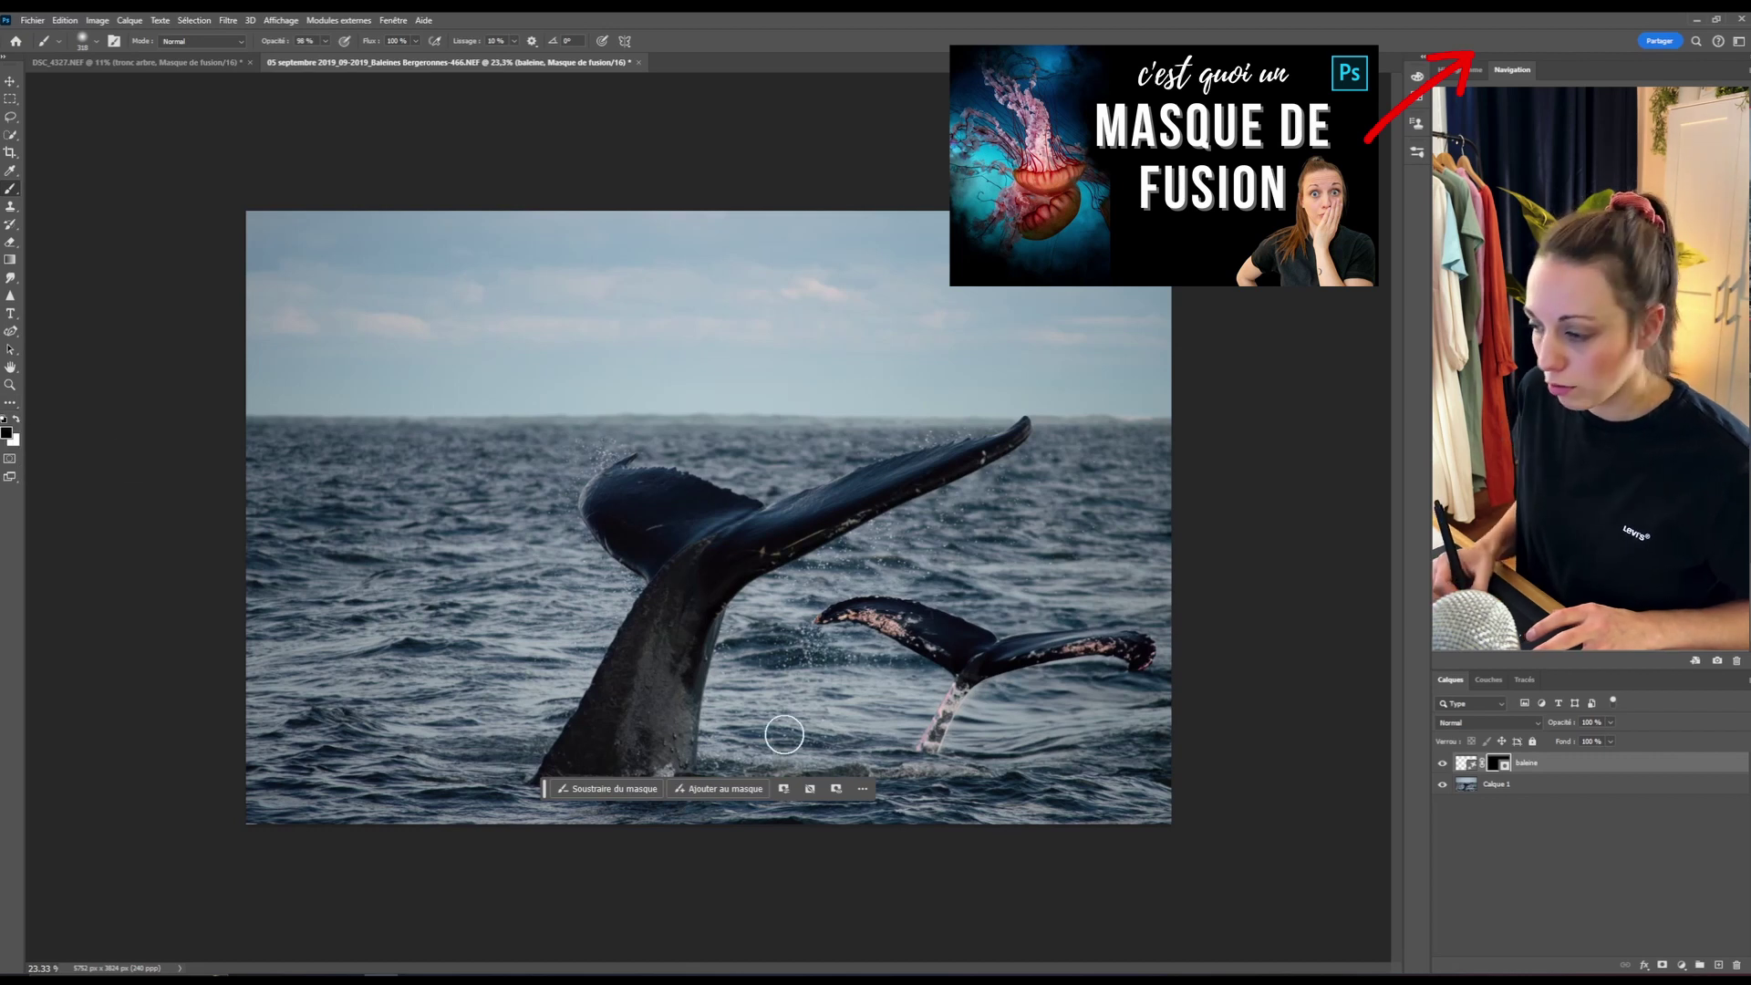
key("bracketright")
key("bracketright")
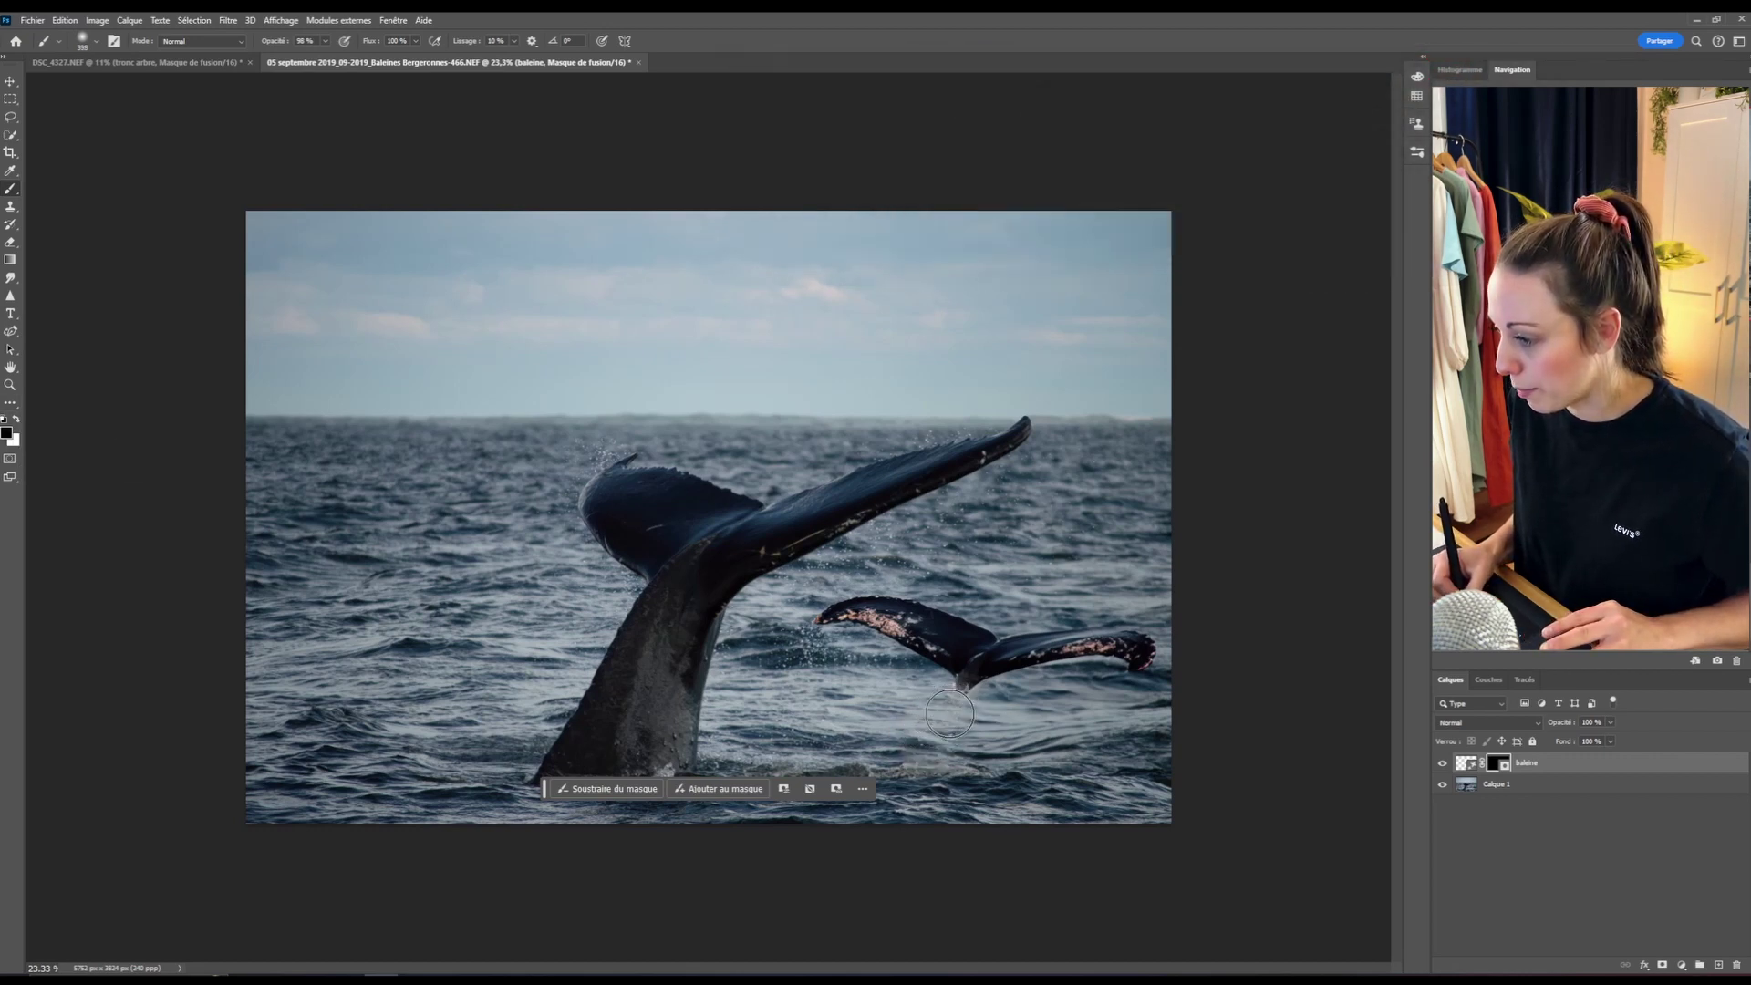
right_click(950, 712, "alt")
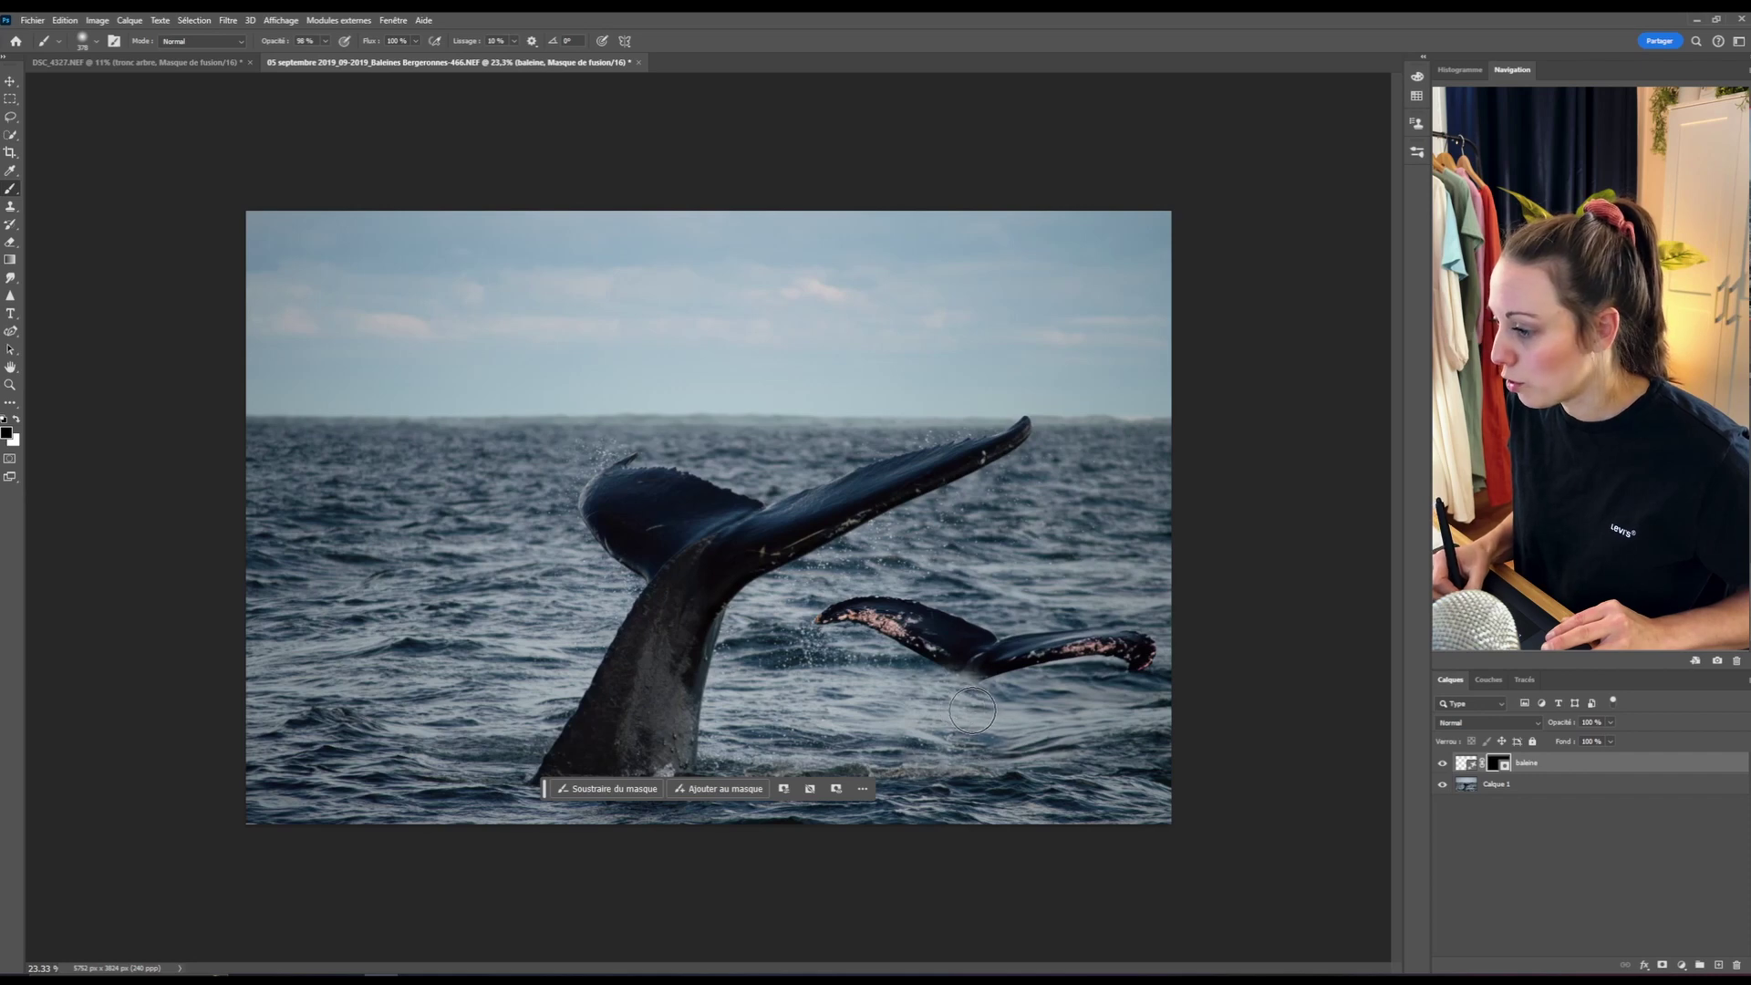
right_click(939, 725, "alt")
- Target the baleine layer's image instead of its mask and switch to the Lasso tool
scroll(937, 729, "down", 1)
scroll(938, 730, "down", 5)
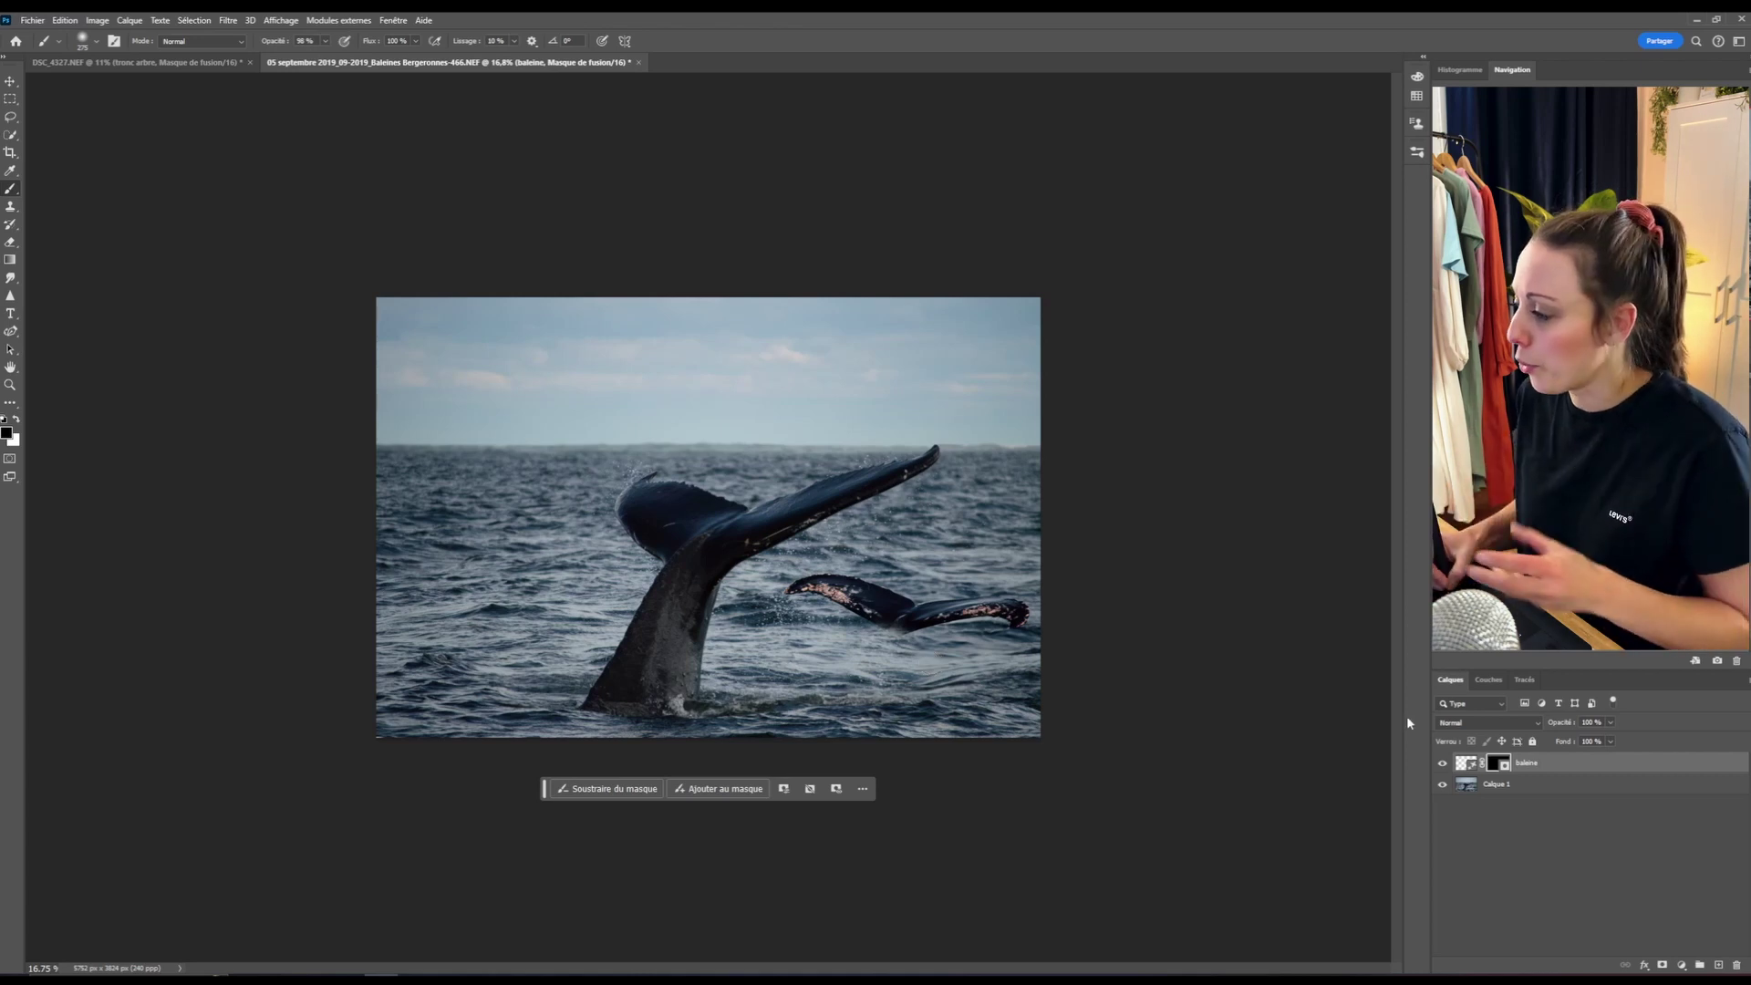
left_click(1466, 762)
key("l")
left_click_drag(476, 513, 463, 462)
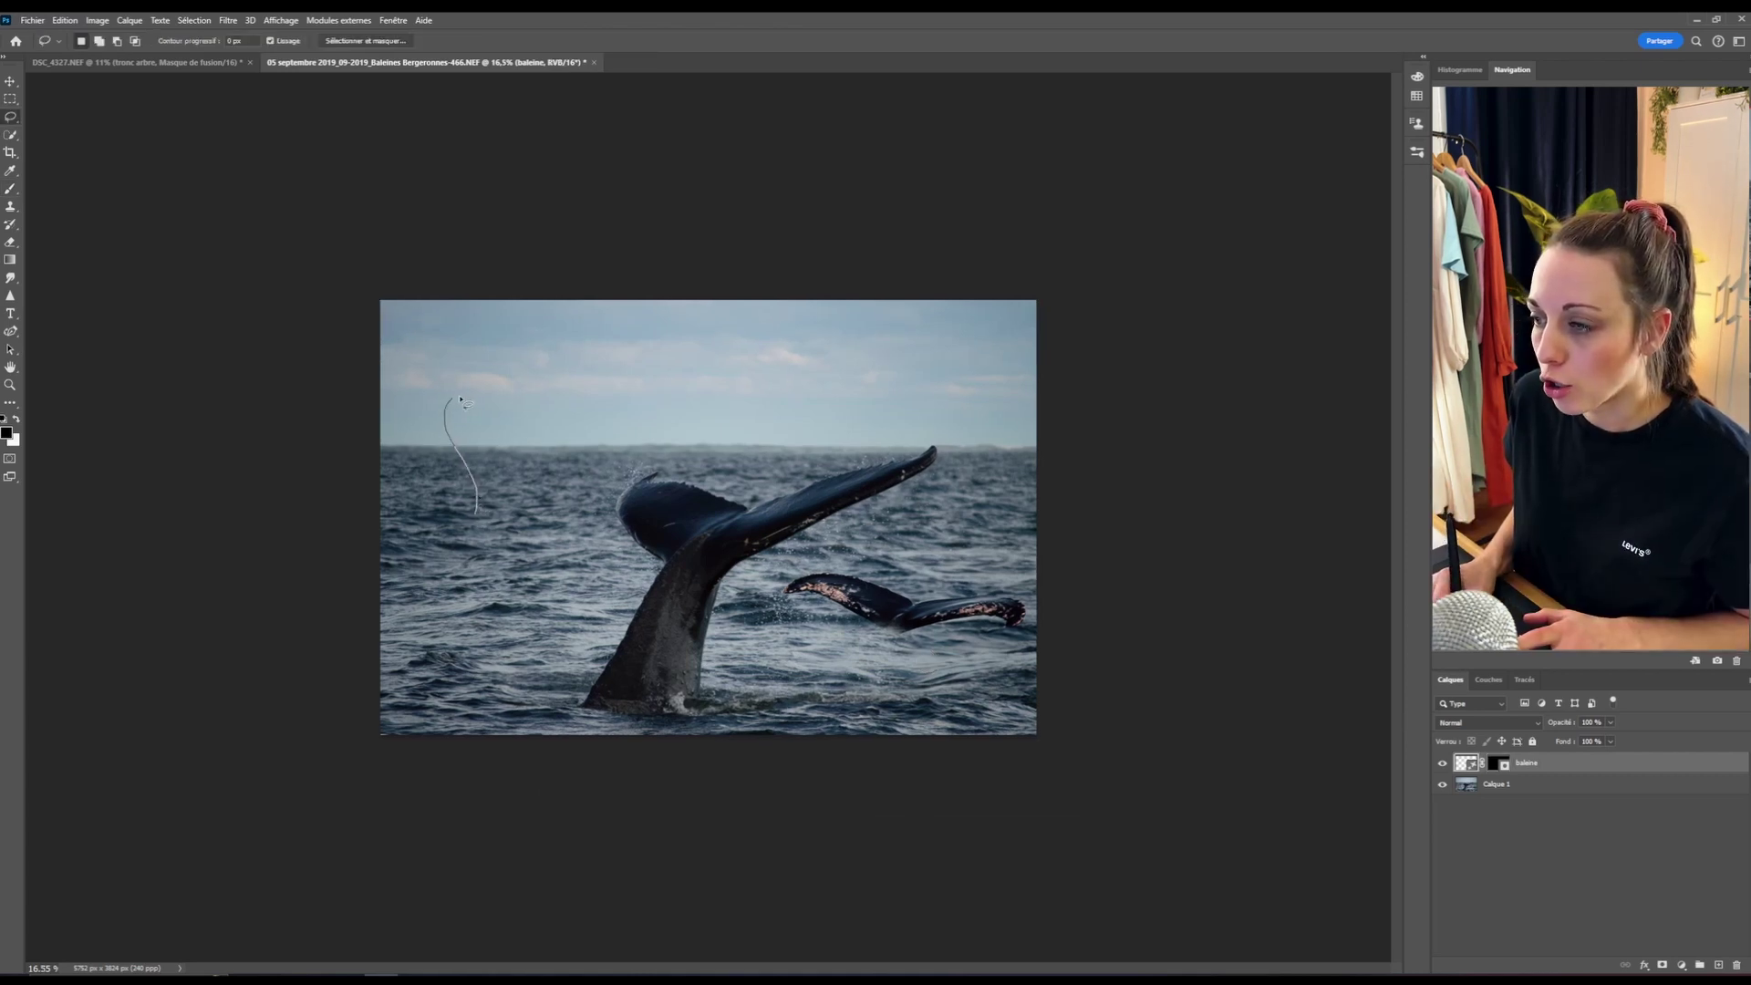
mouse_move(559, 418)
left_mouse_down()
mouse_move(631, 448)
mouse_move(576, 516)
mouse_move(470, 546)
left_mouse_up()
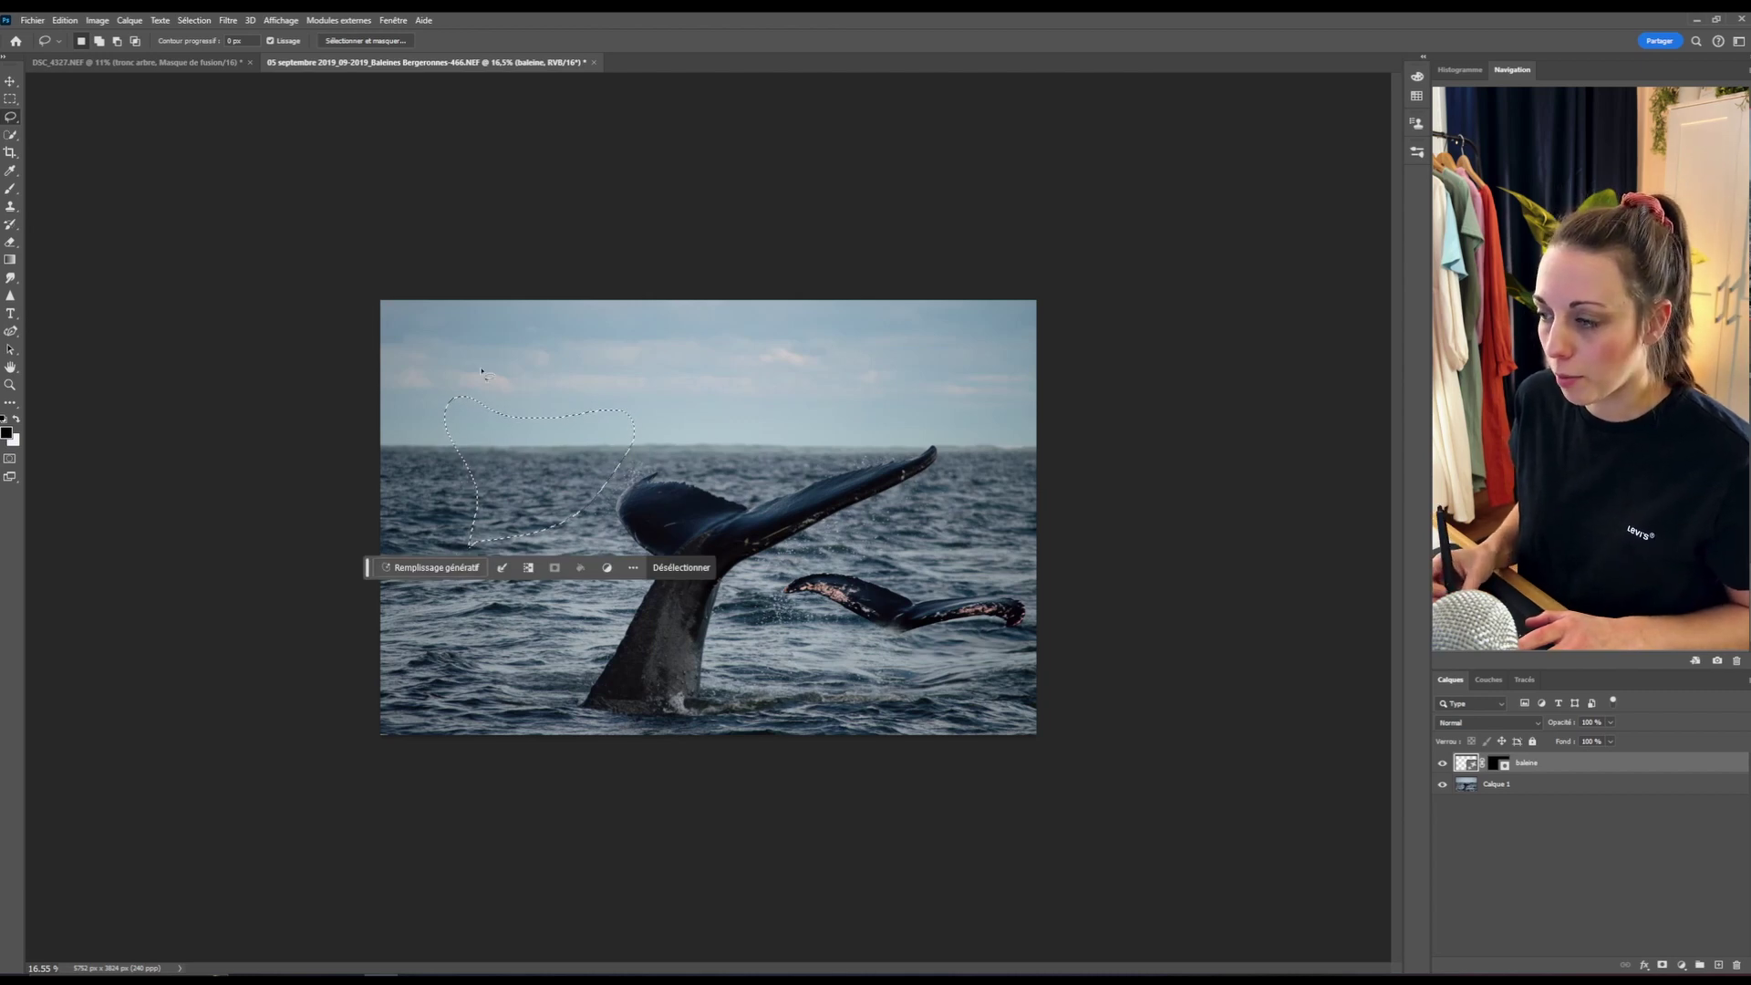
left_click(533, 499)
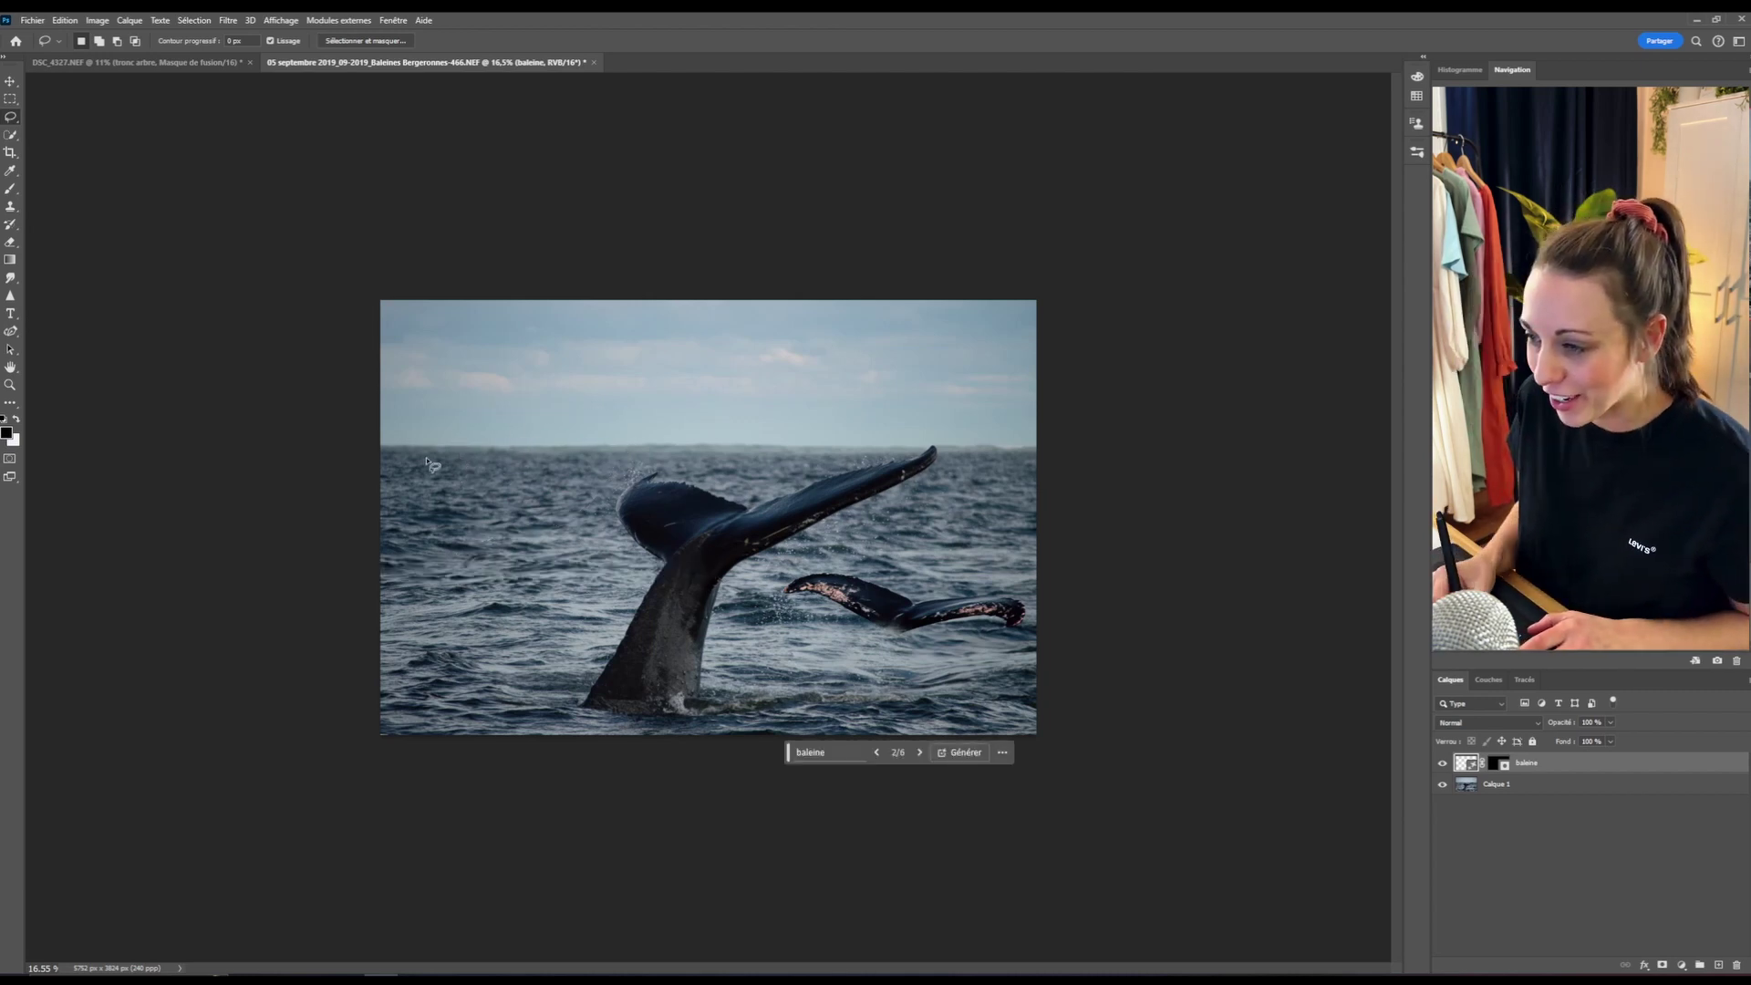
left_click_drag(481, 520, 471, 476)
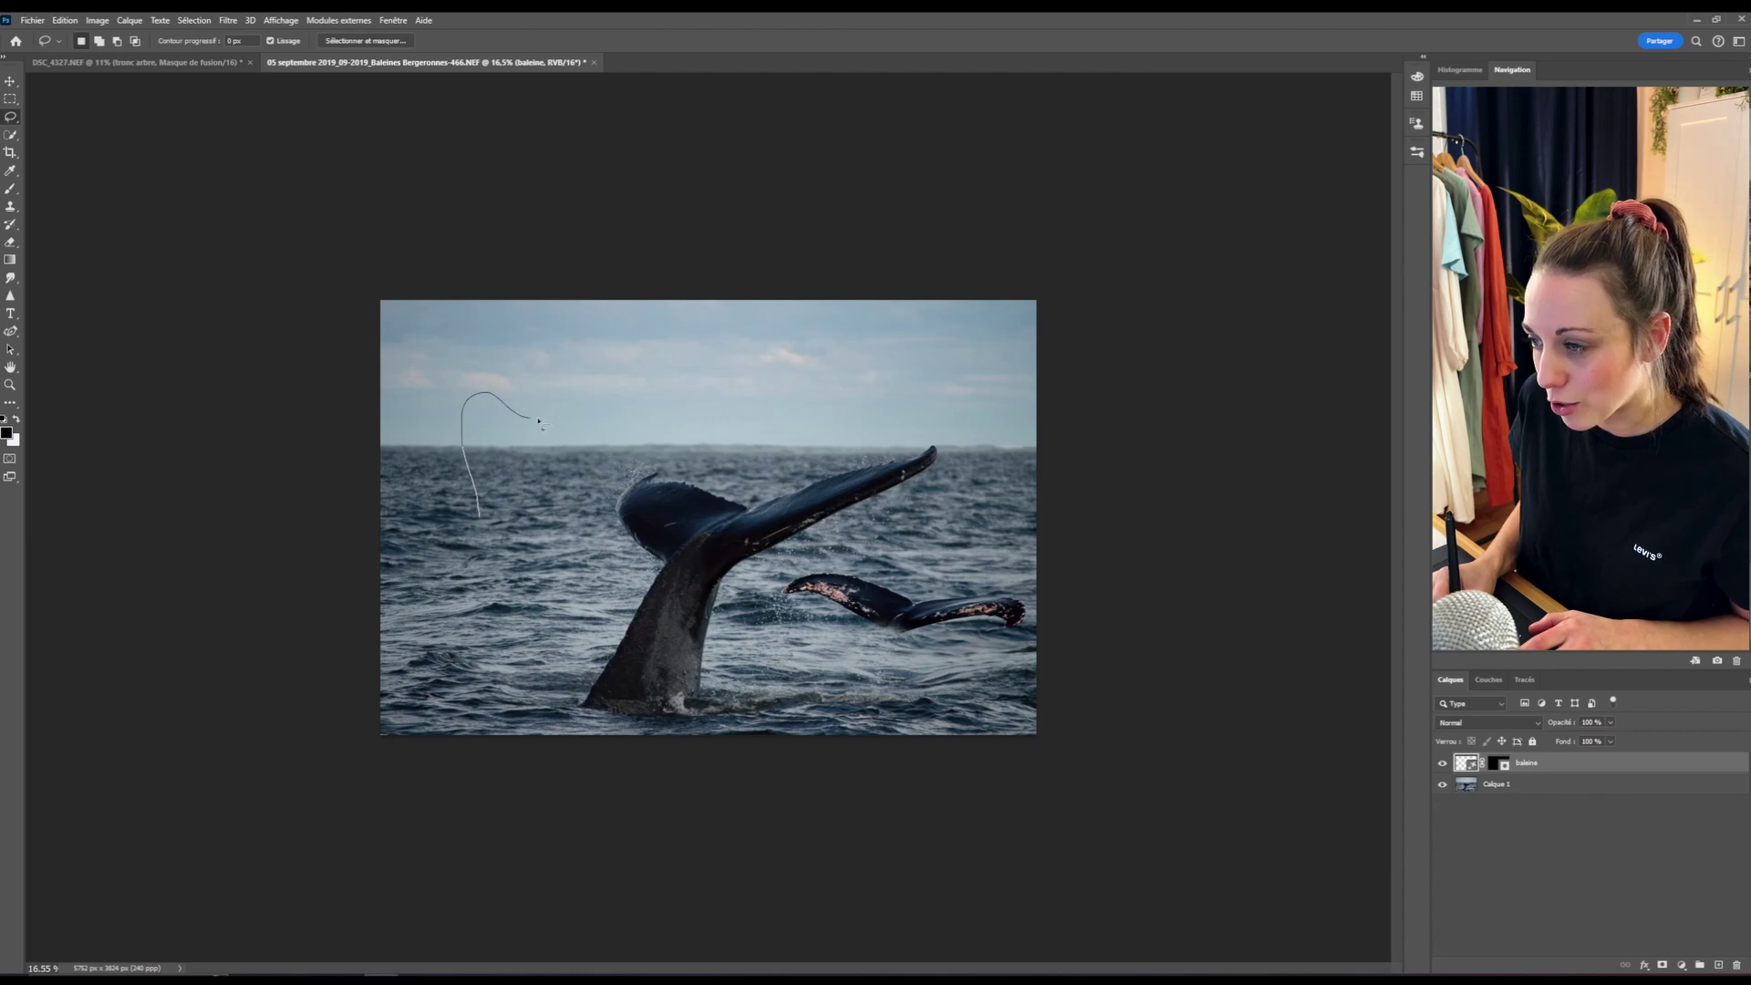
mouse_move(538, 421)
left_mouse_down()
mouse_move(642, 413)
mouse_move(643, 441)
mouse_move(611, 488)
mouse_move(495, 532)
mouse_move(432, 436)
left_mouse_up()
left_click(426, 517)
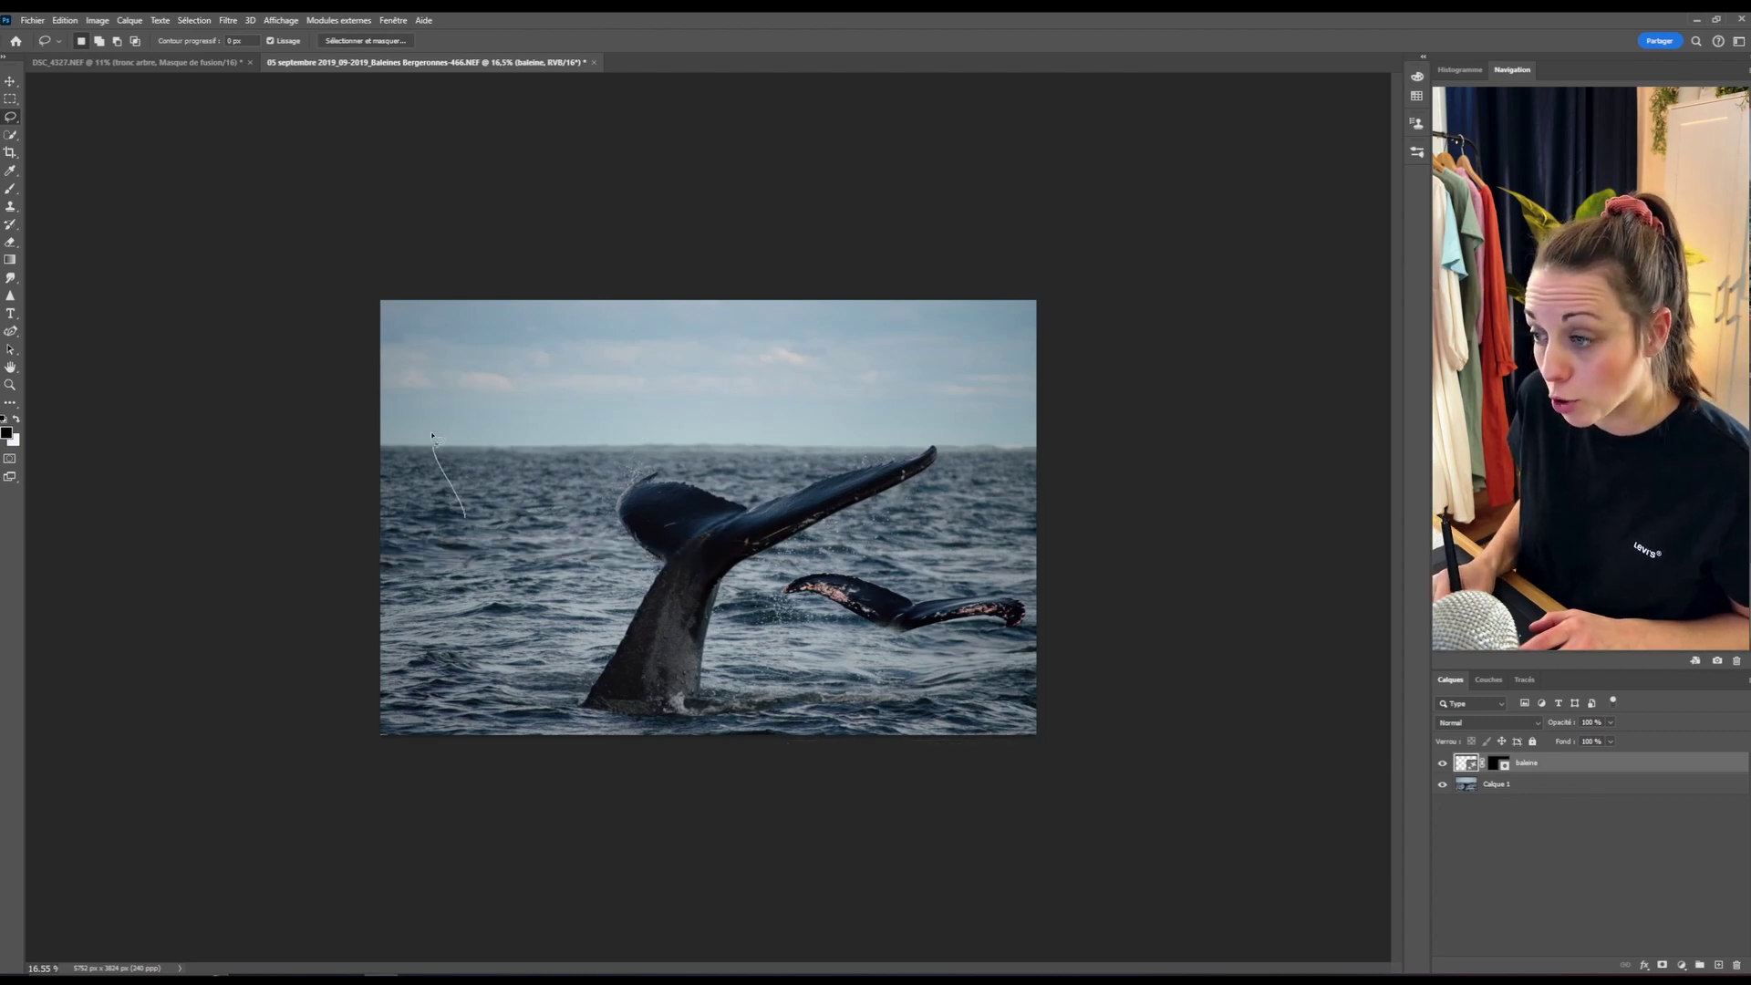
- Lasso a tail-shaped area across the horizon left of the large tail and fill it generatively with the prompt "whale"
mouse_move(588, 424)
left_mouse_down()
mouse_move(595, 461)
mouse_move(469, 518)
left_mouse_up()
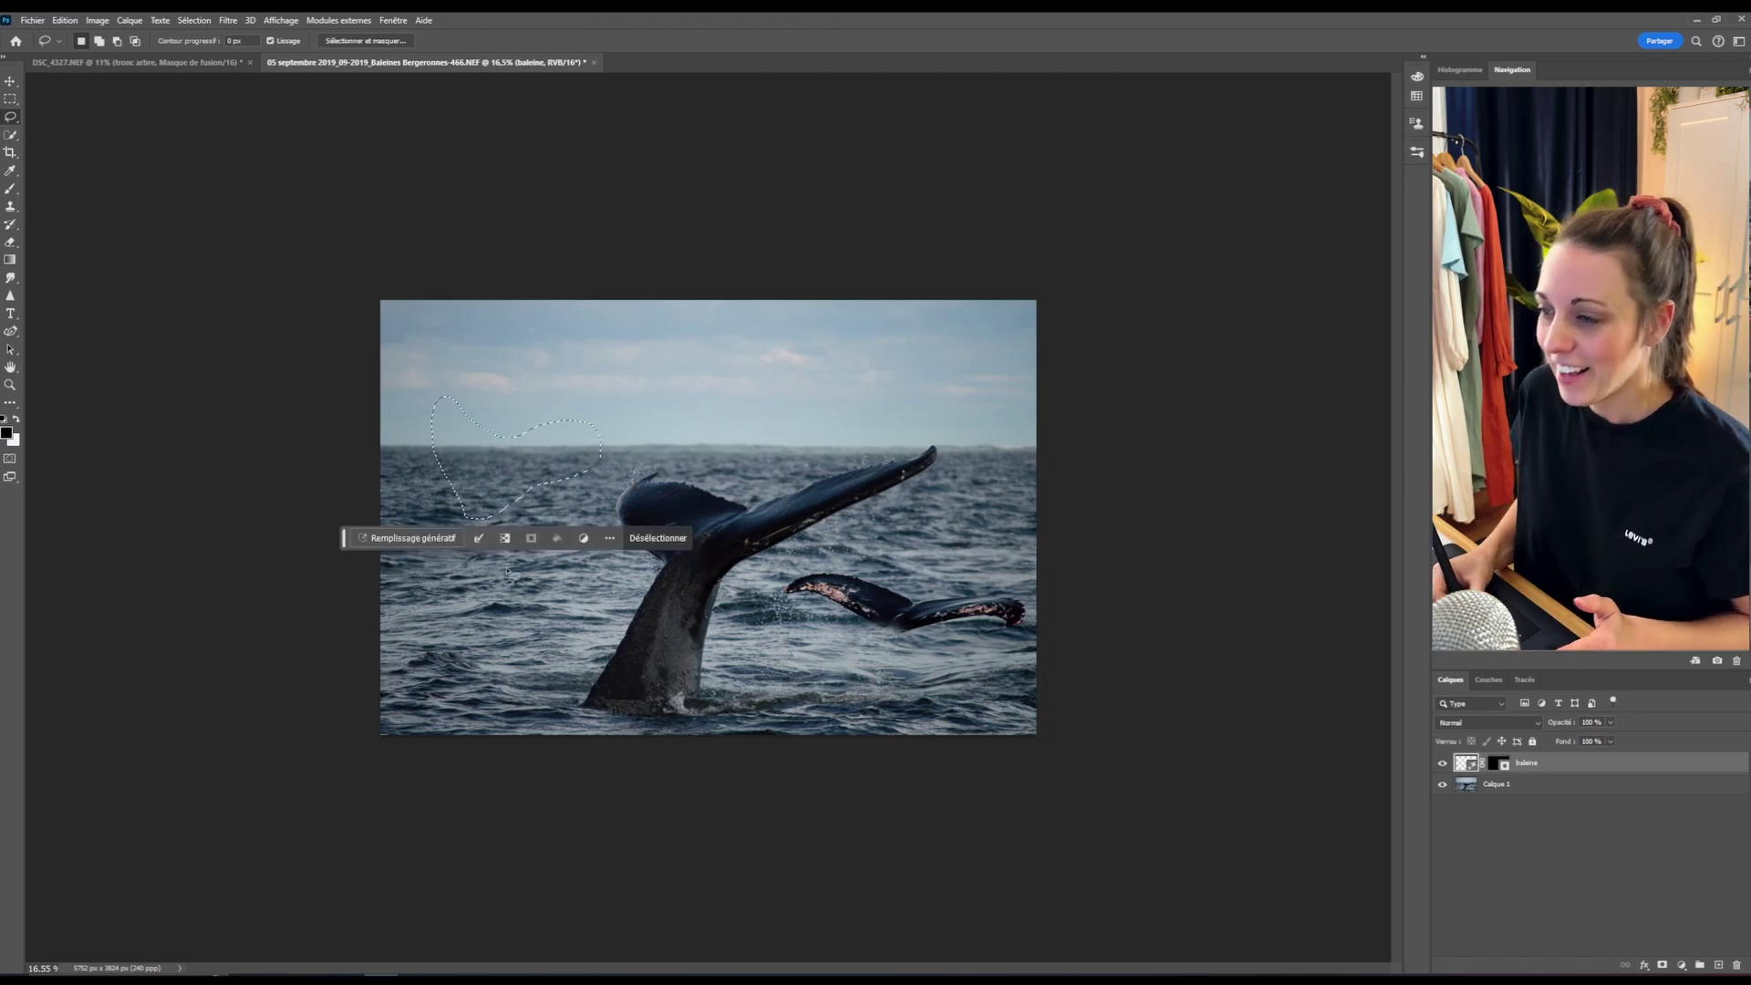
left_click(402, 540)
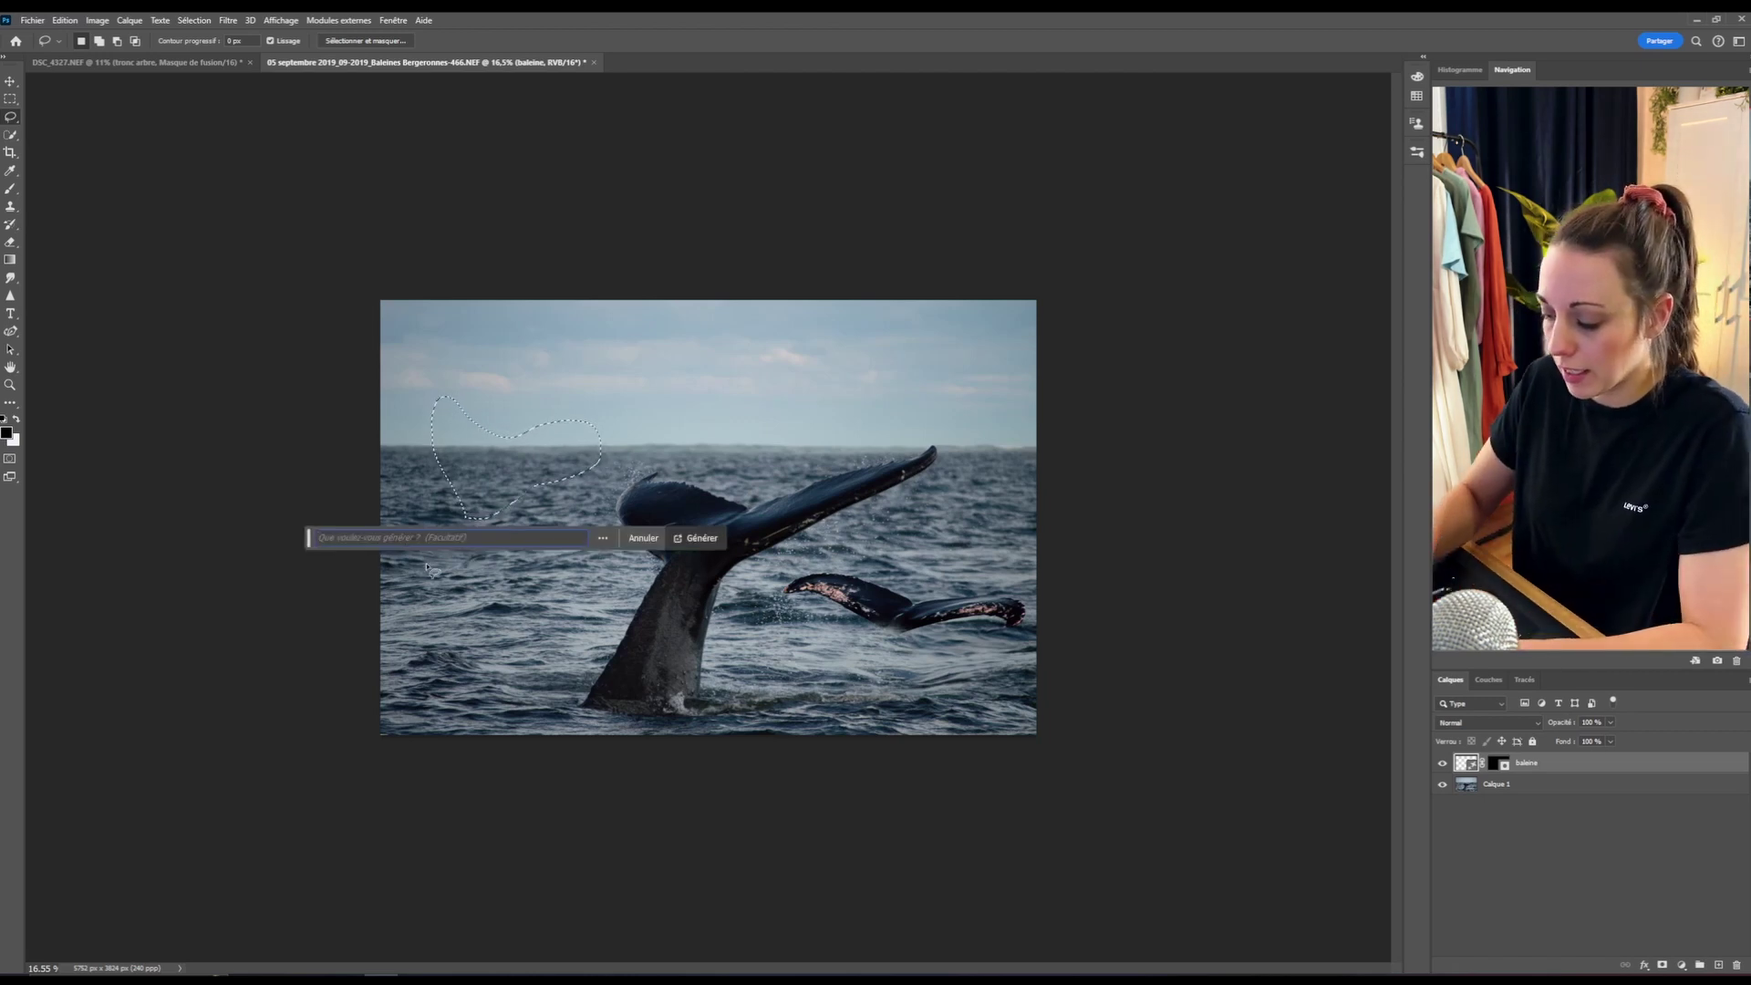
type("whale")
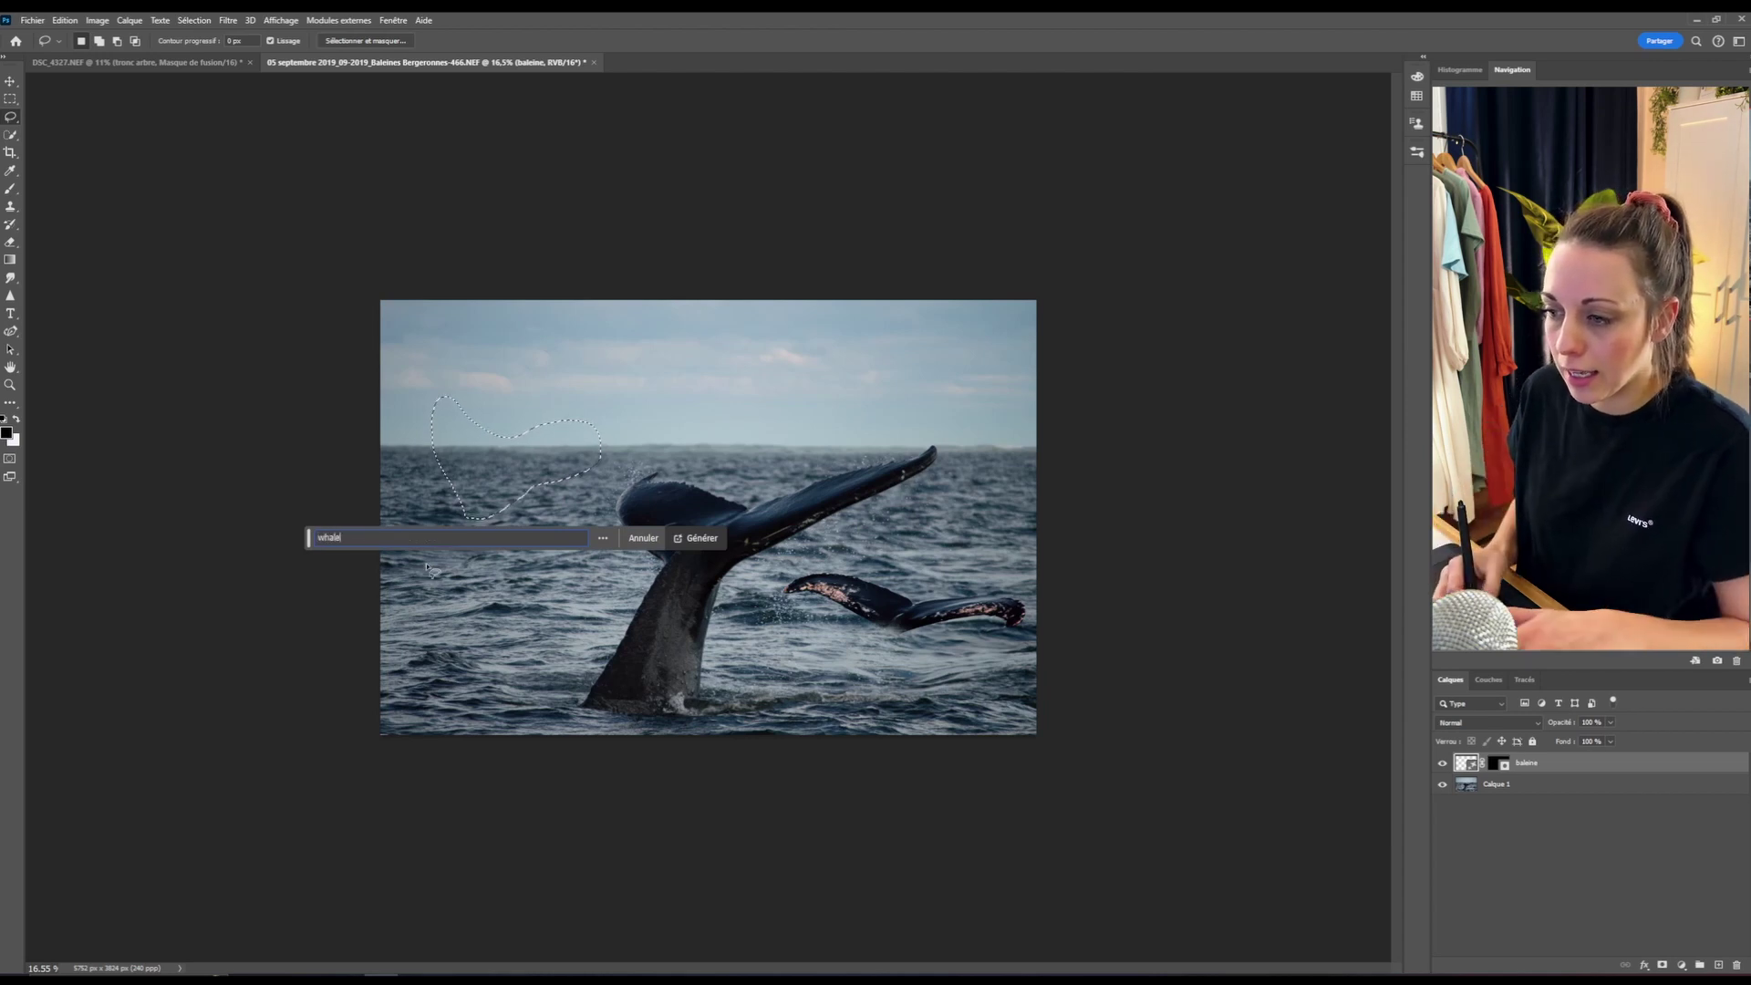
key("Return")
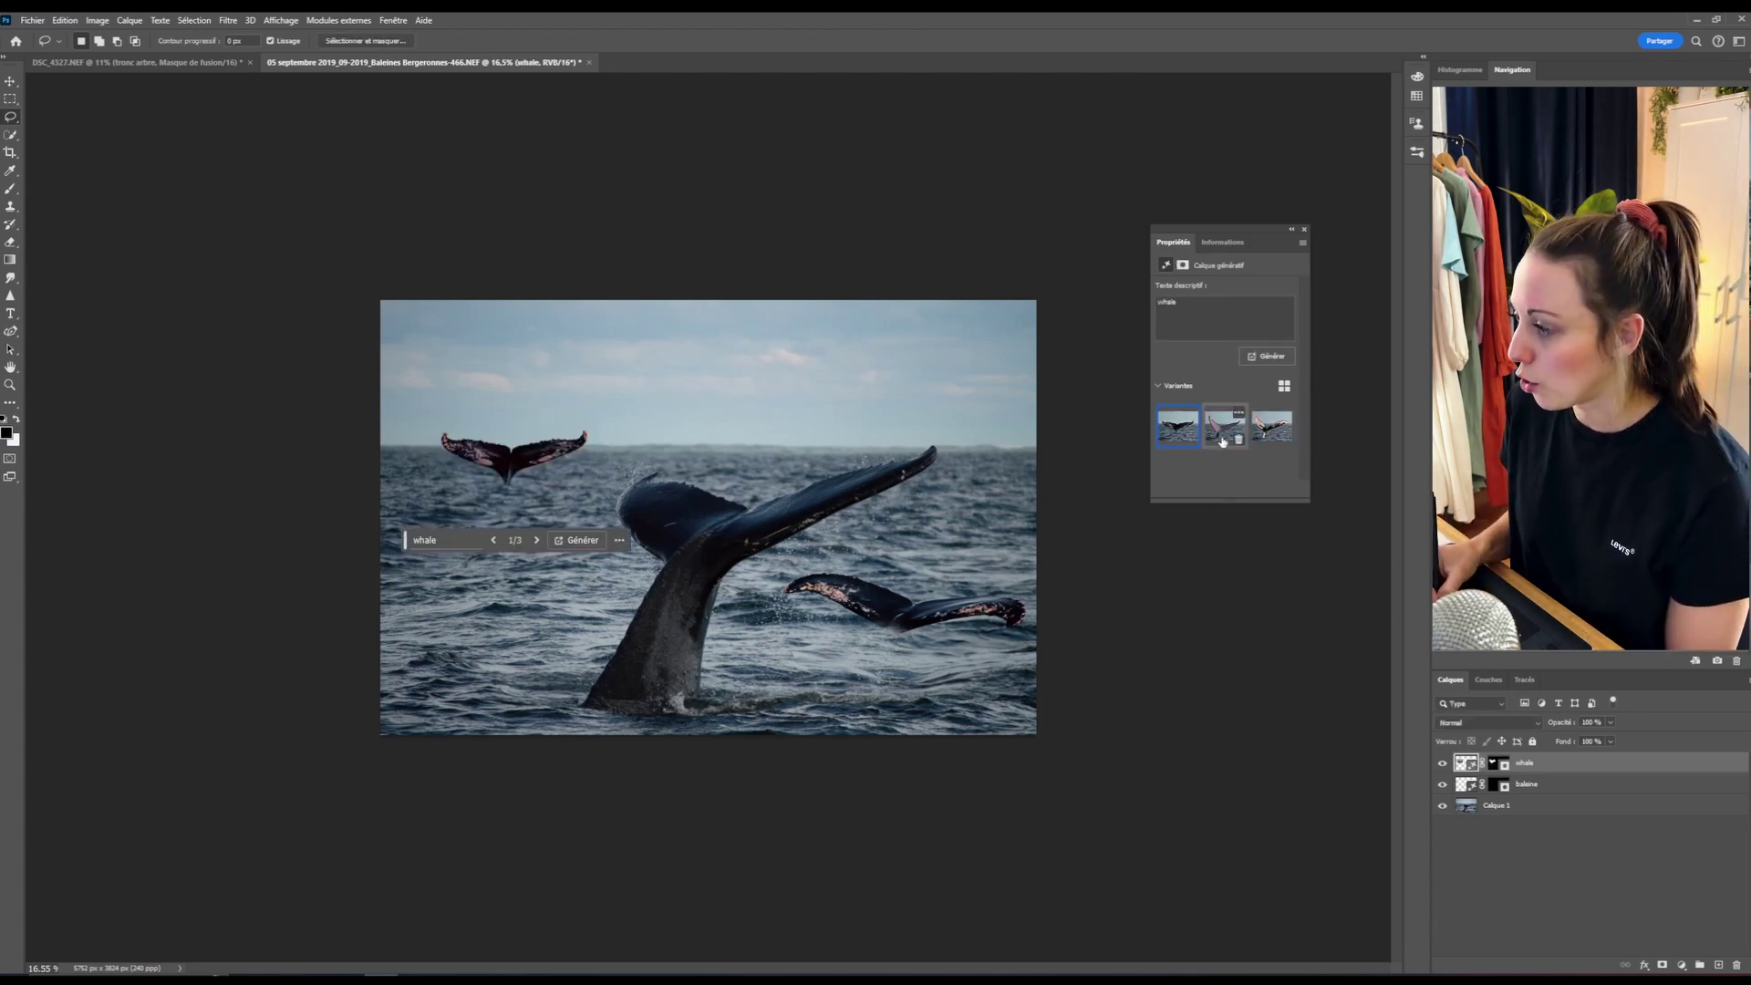
- Compare the whale layer's three variations, select the second one with the pinkish tail, and generate another set from the same prompt
left_click(1222, 434)
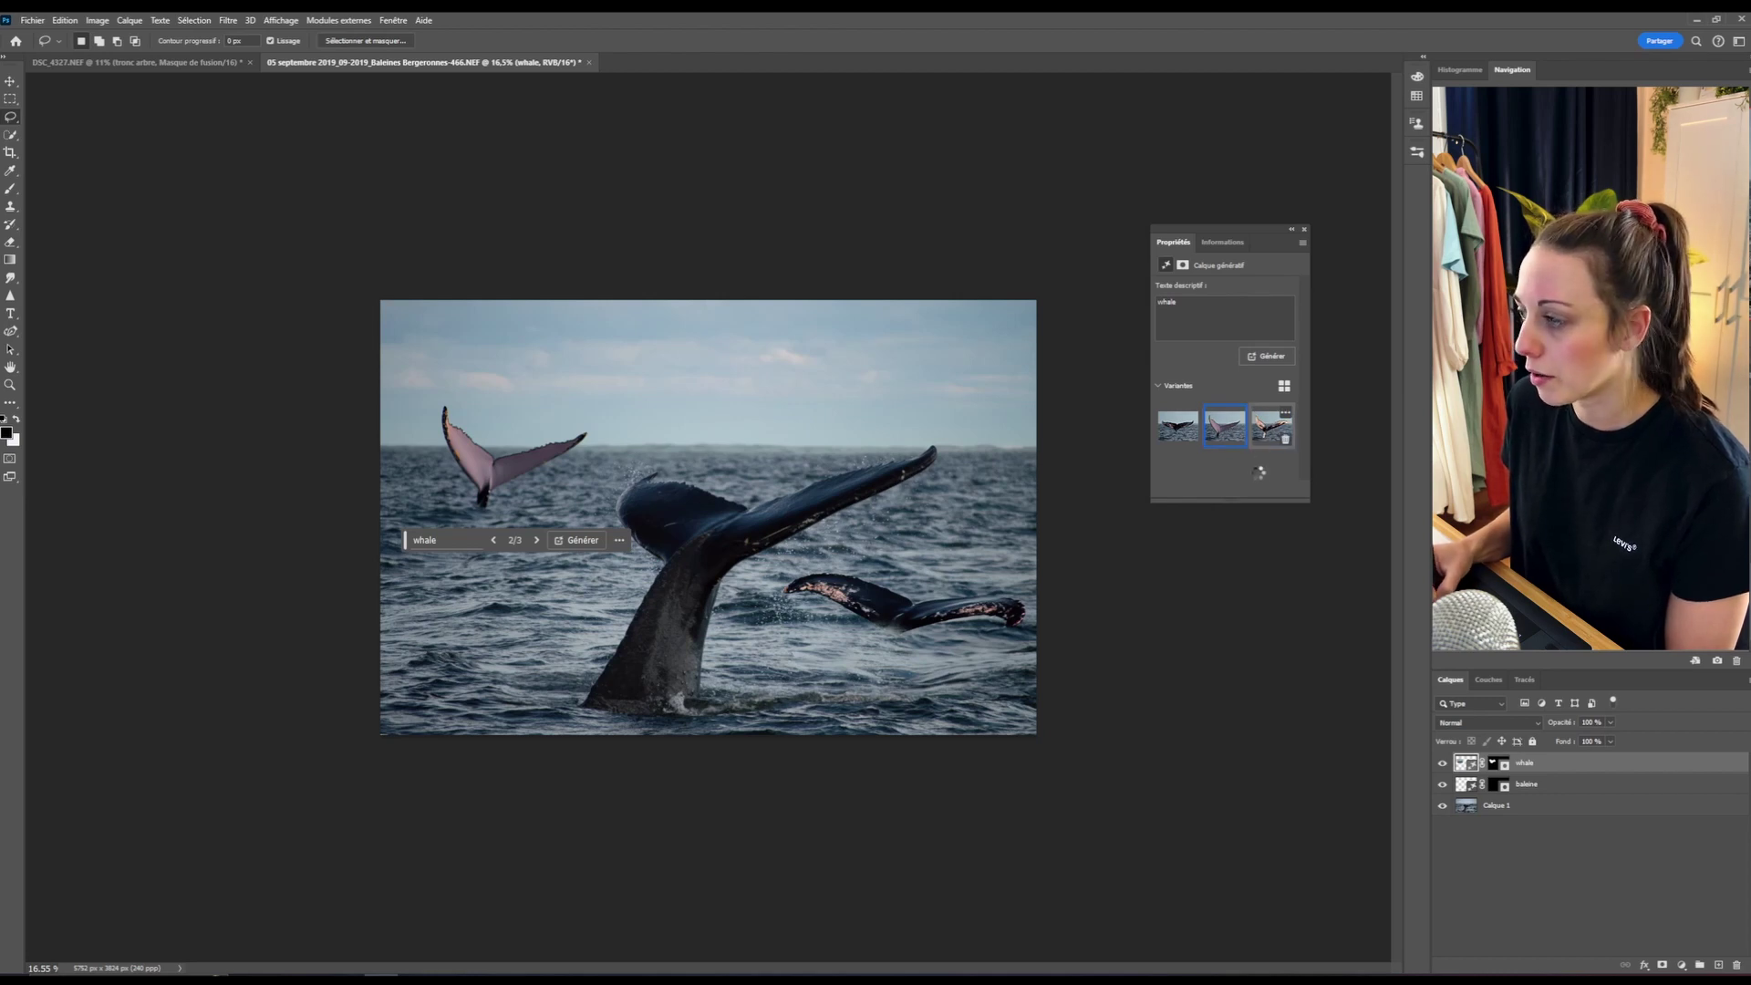
left_click(1267, 429)
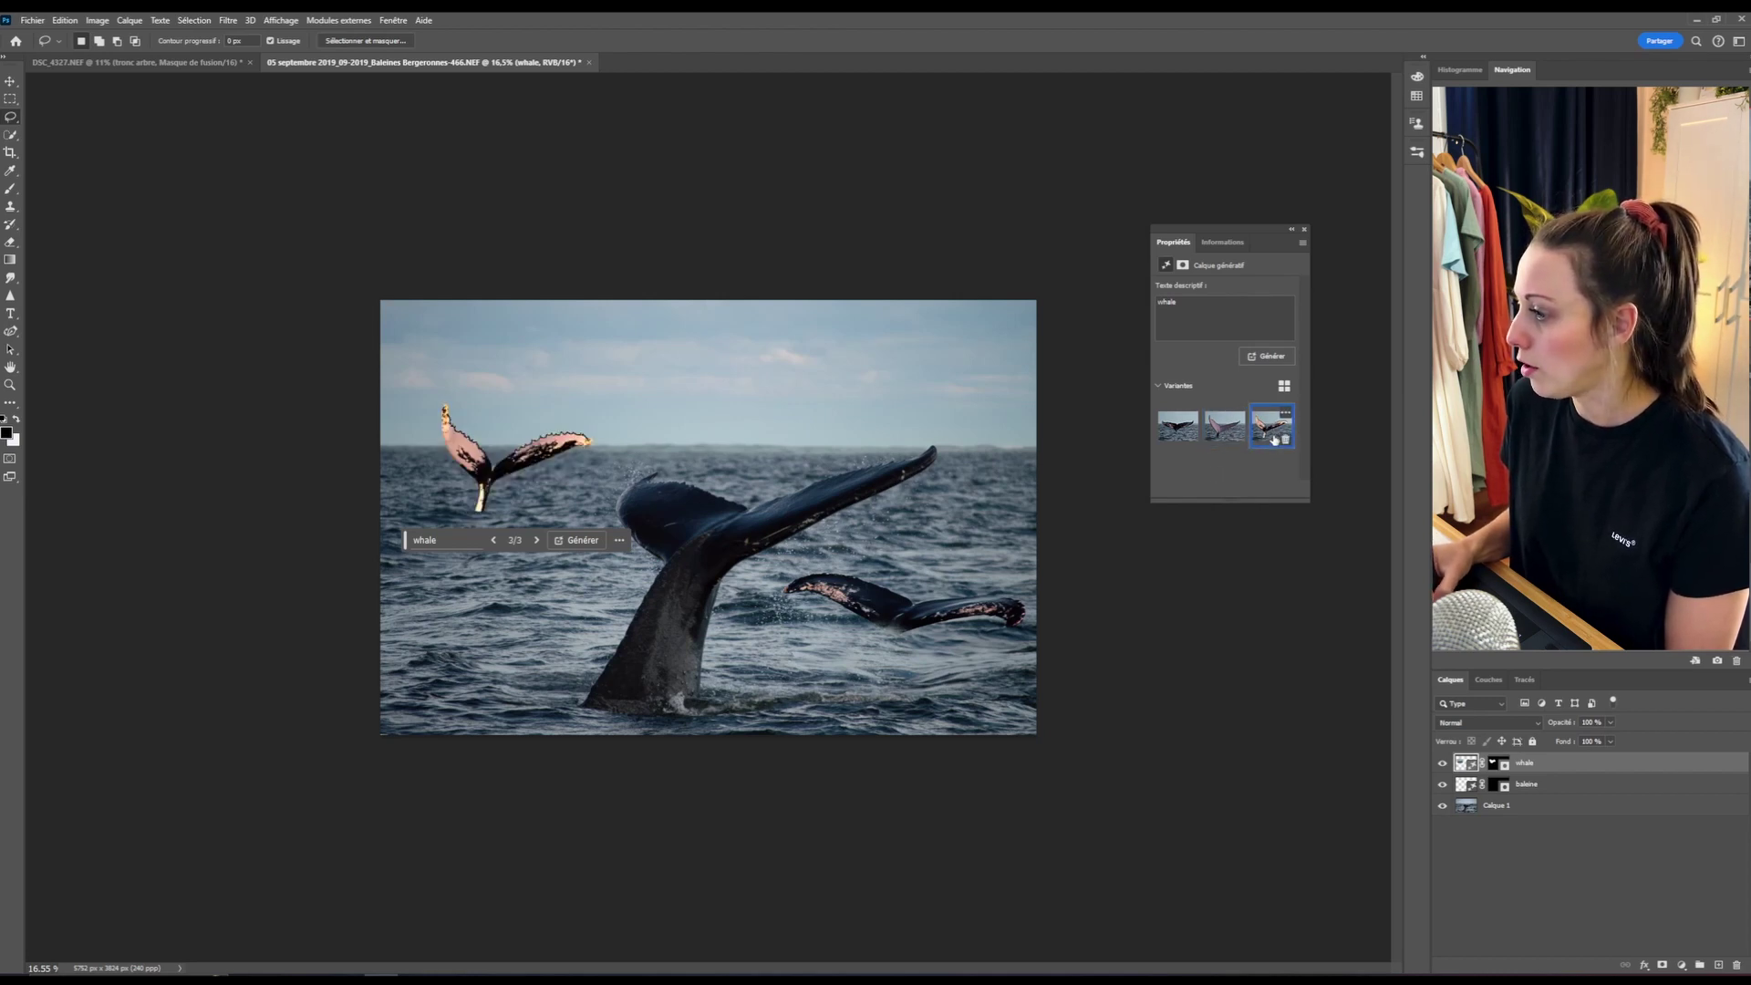
left_click(1222, 432)
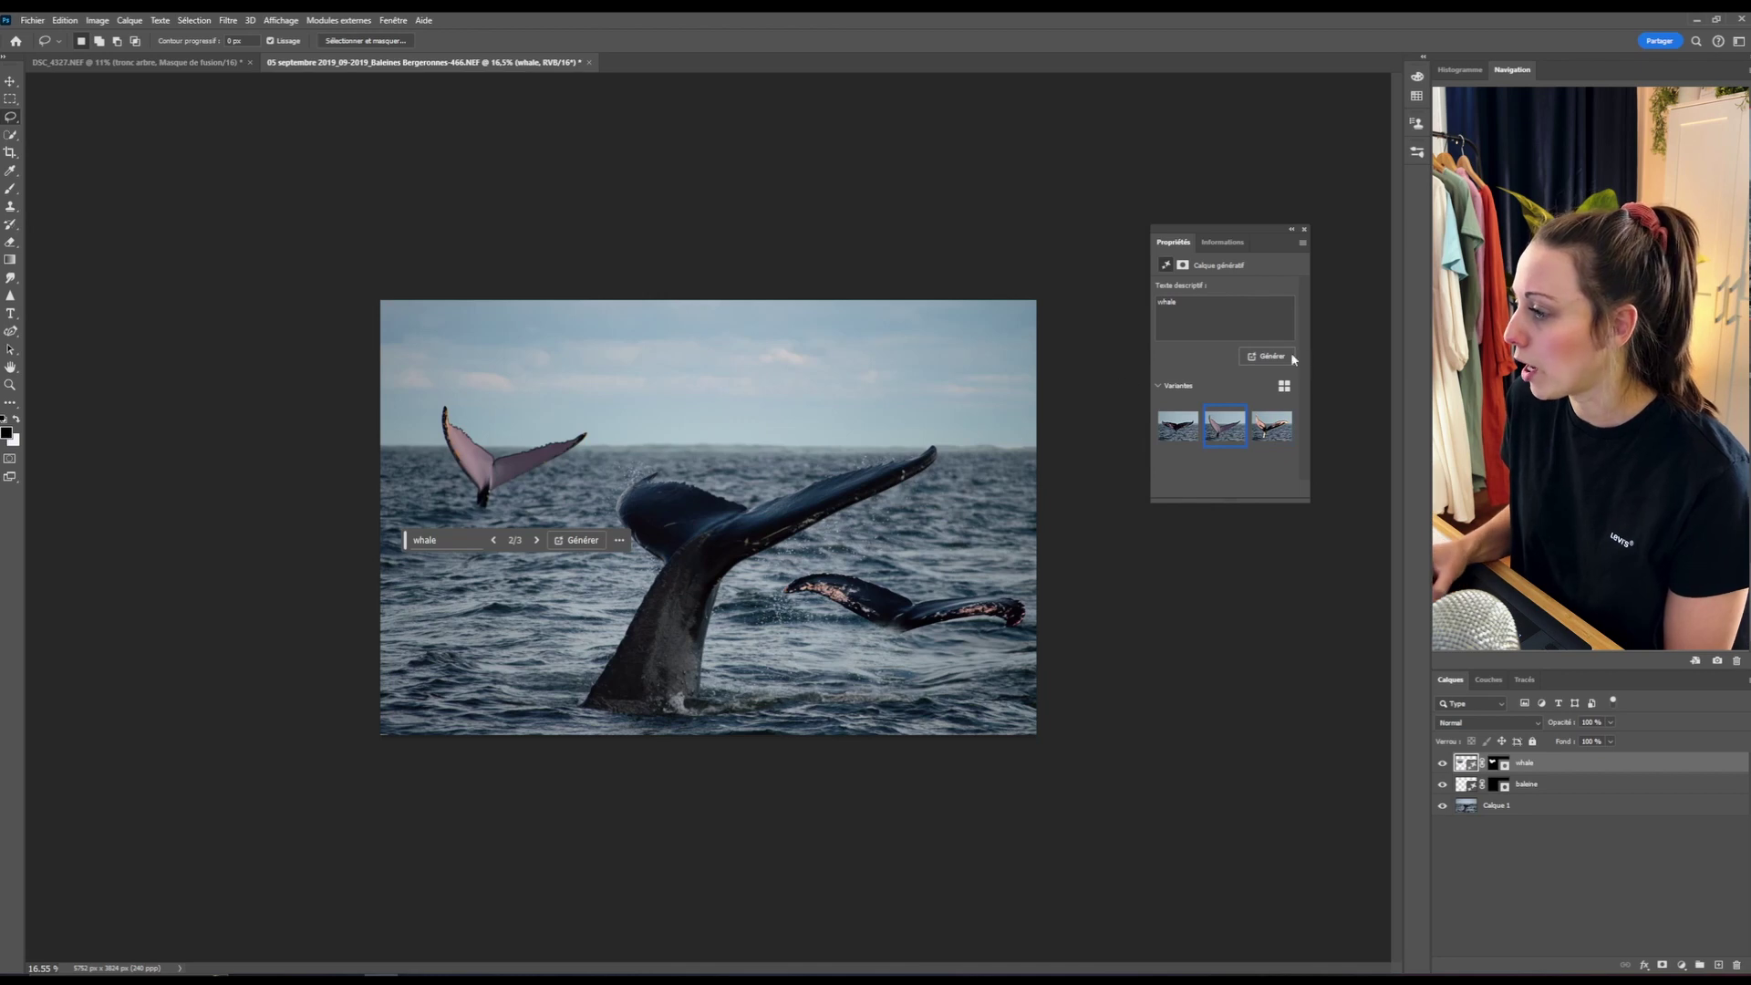
left_click(1266, 356)
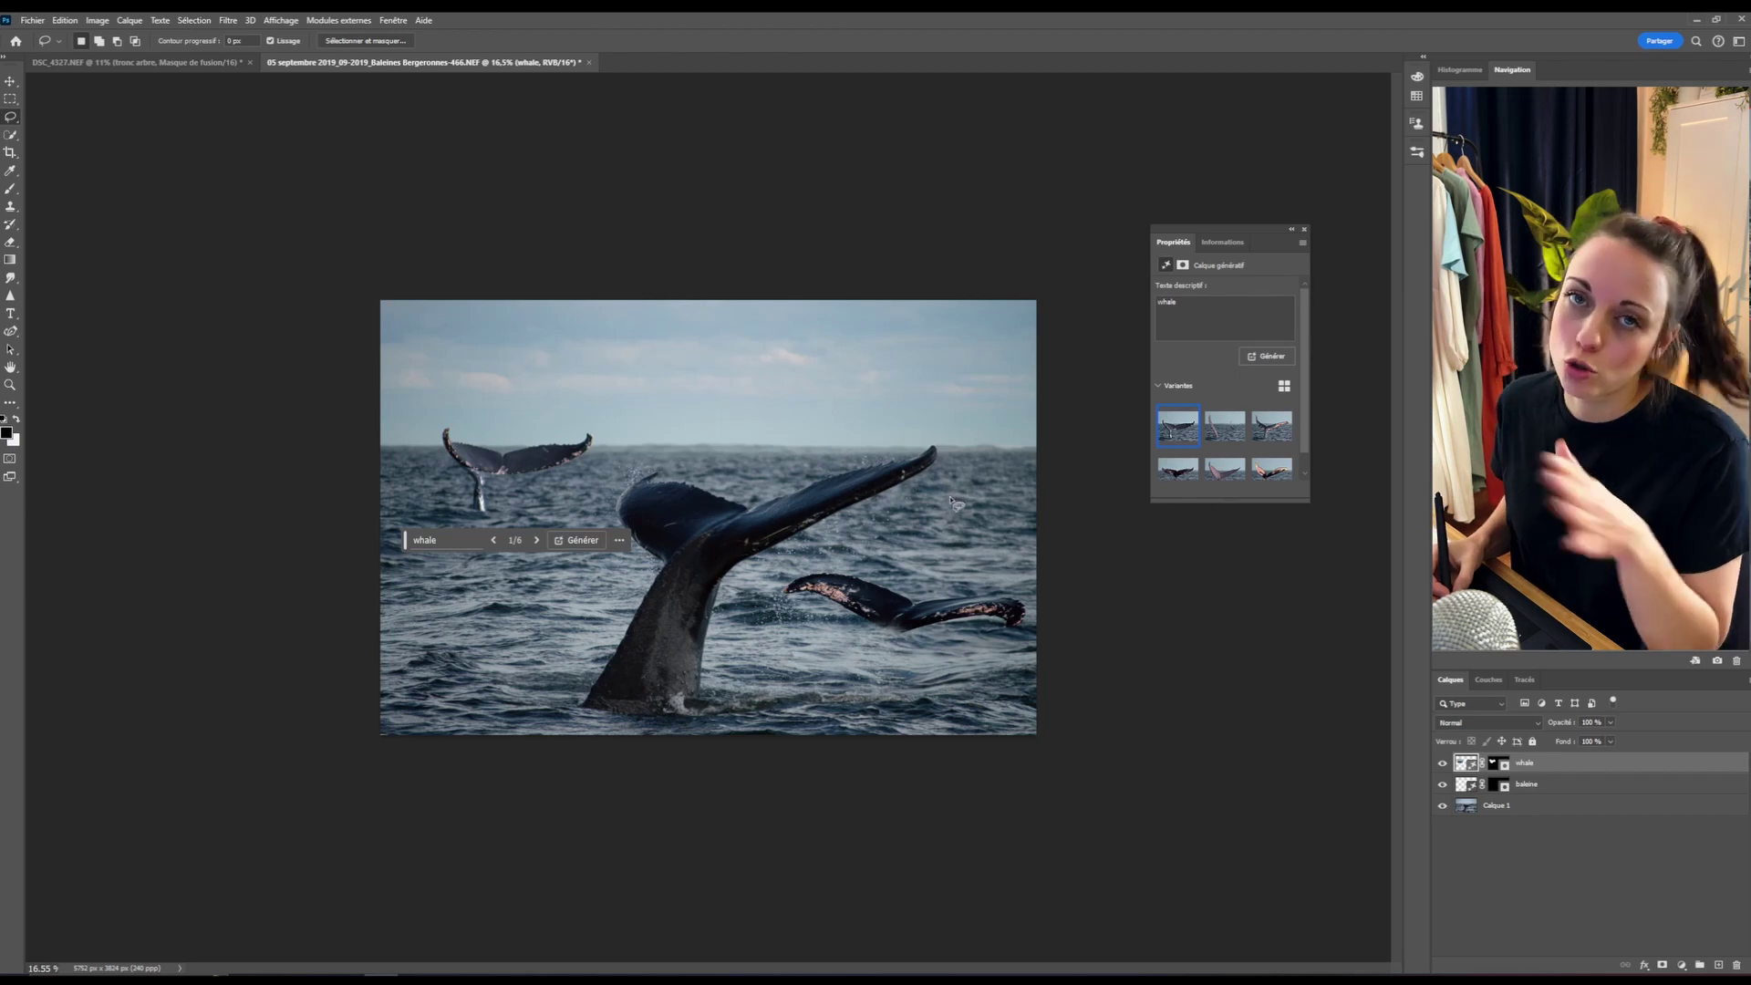
- Review the newly generated variations, return to the earlier pinkish tail variation, and close the properties
left_click(1218, 436)
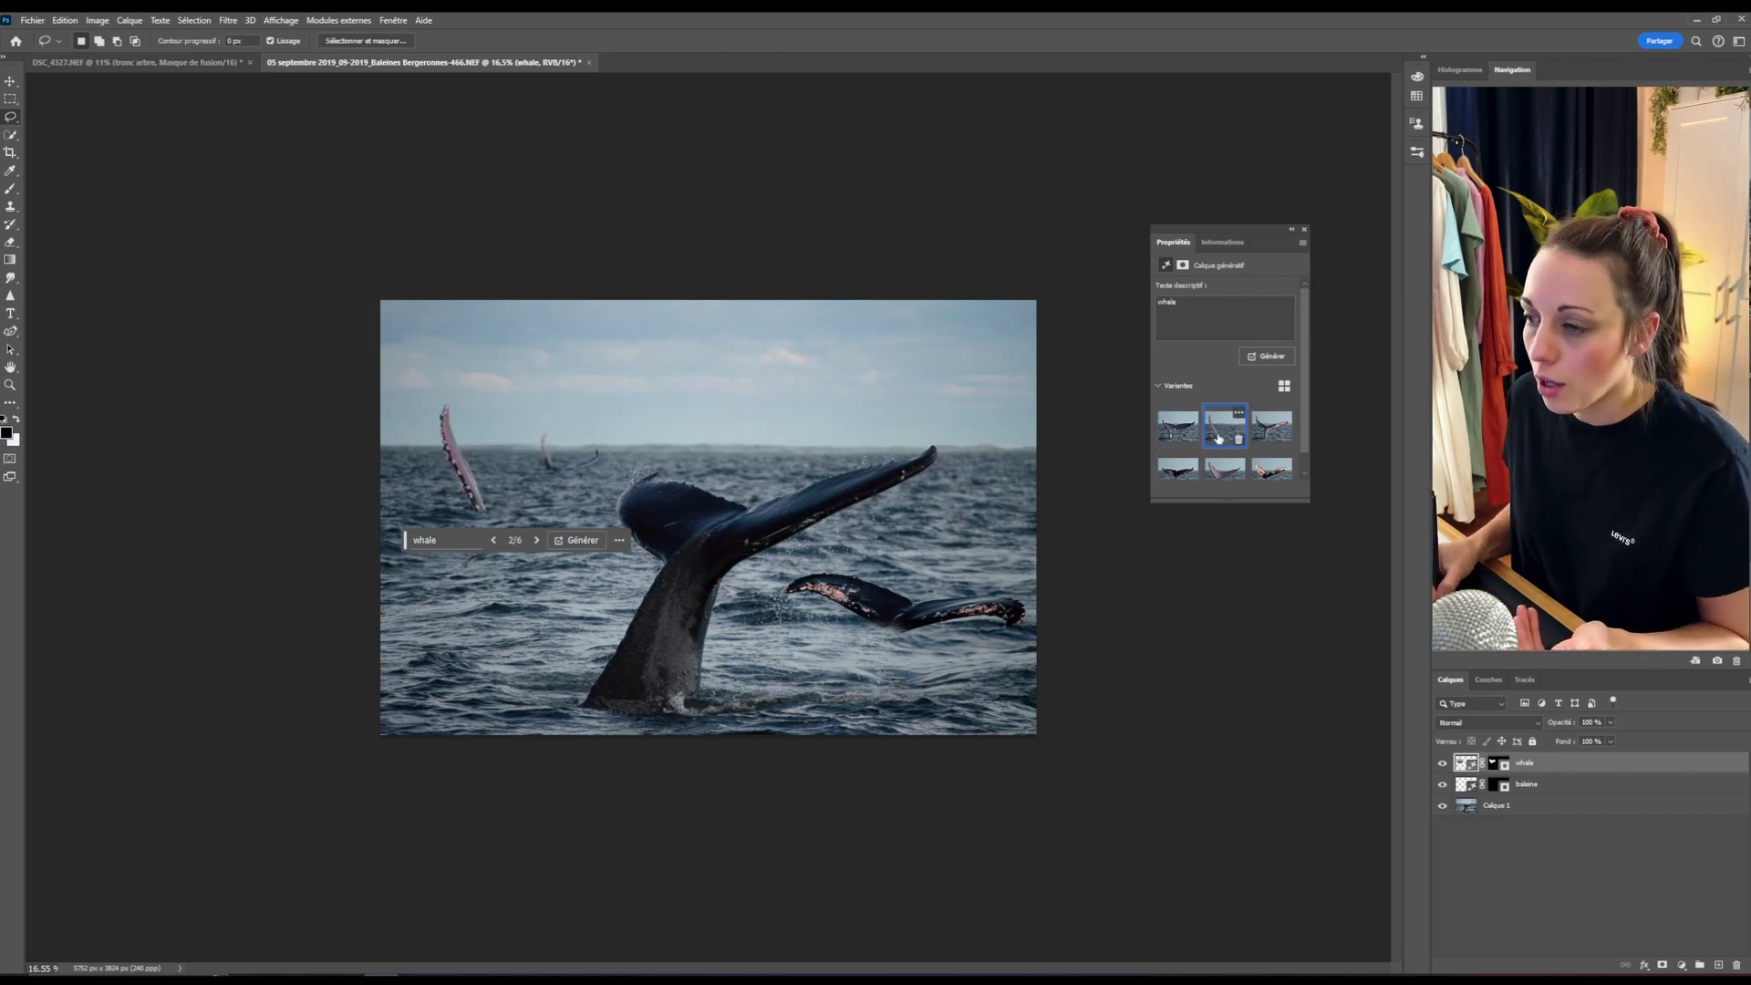
left_click(1260, 436)
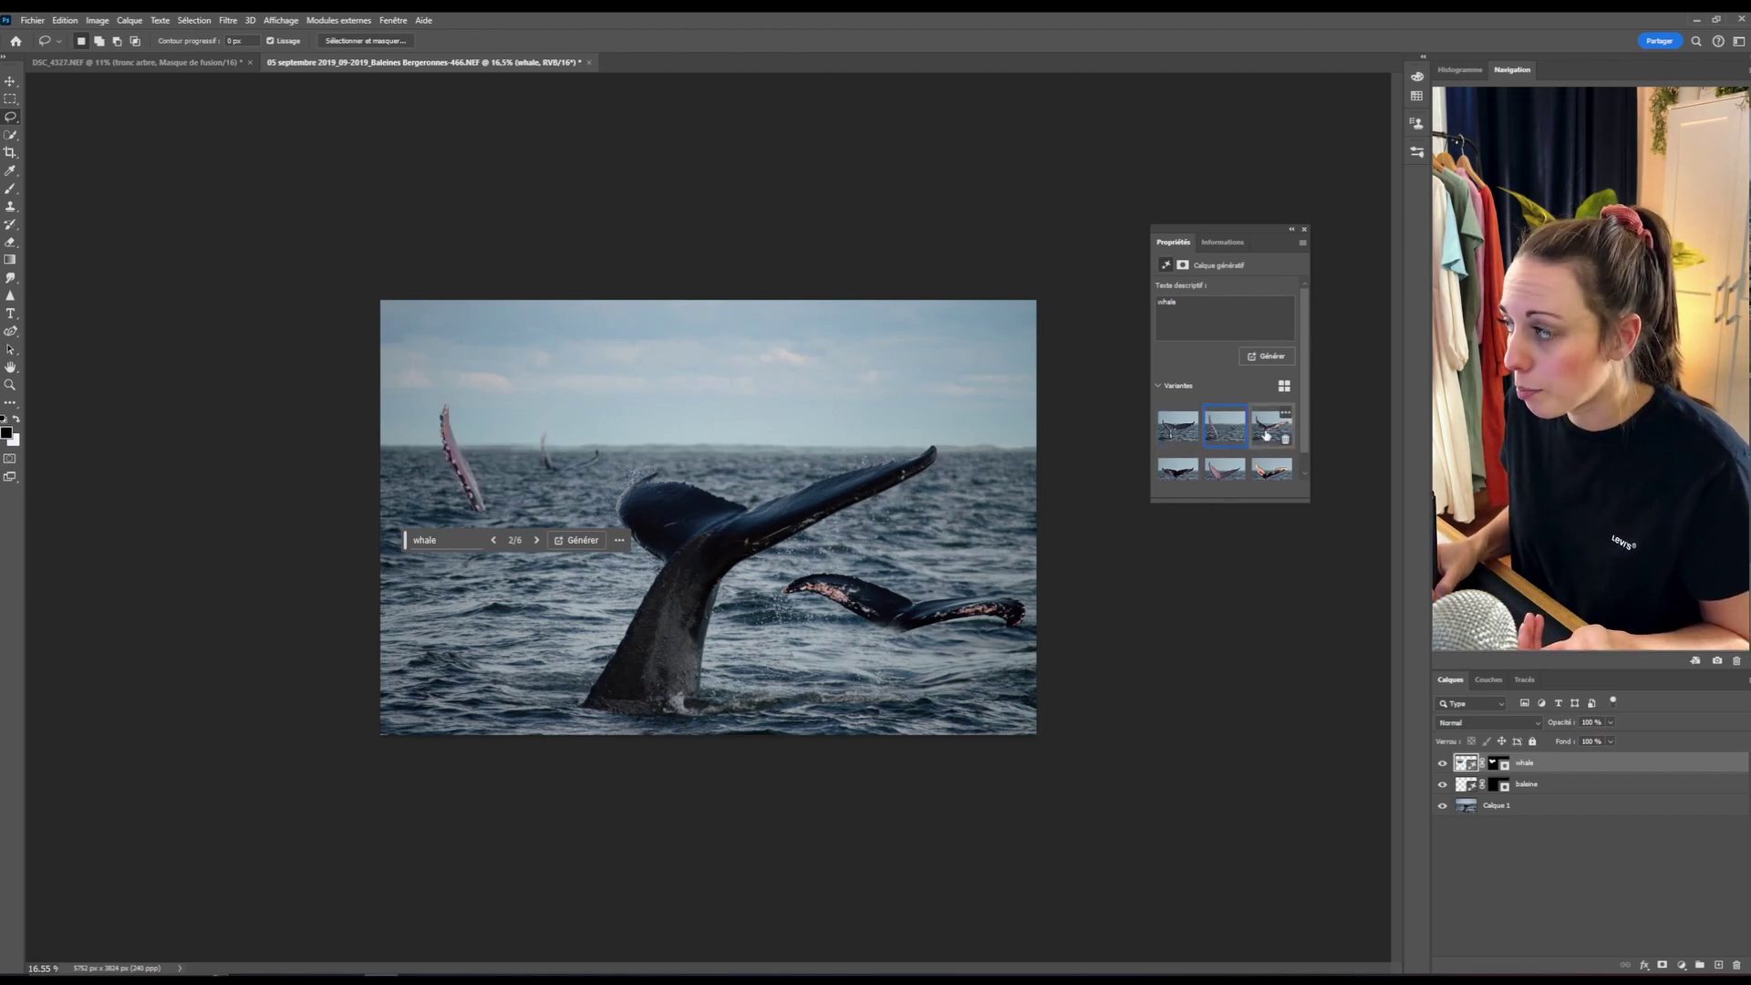
left_click(1219, 476)
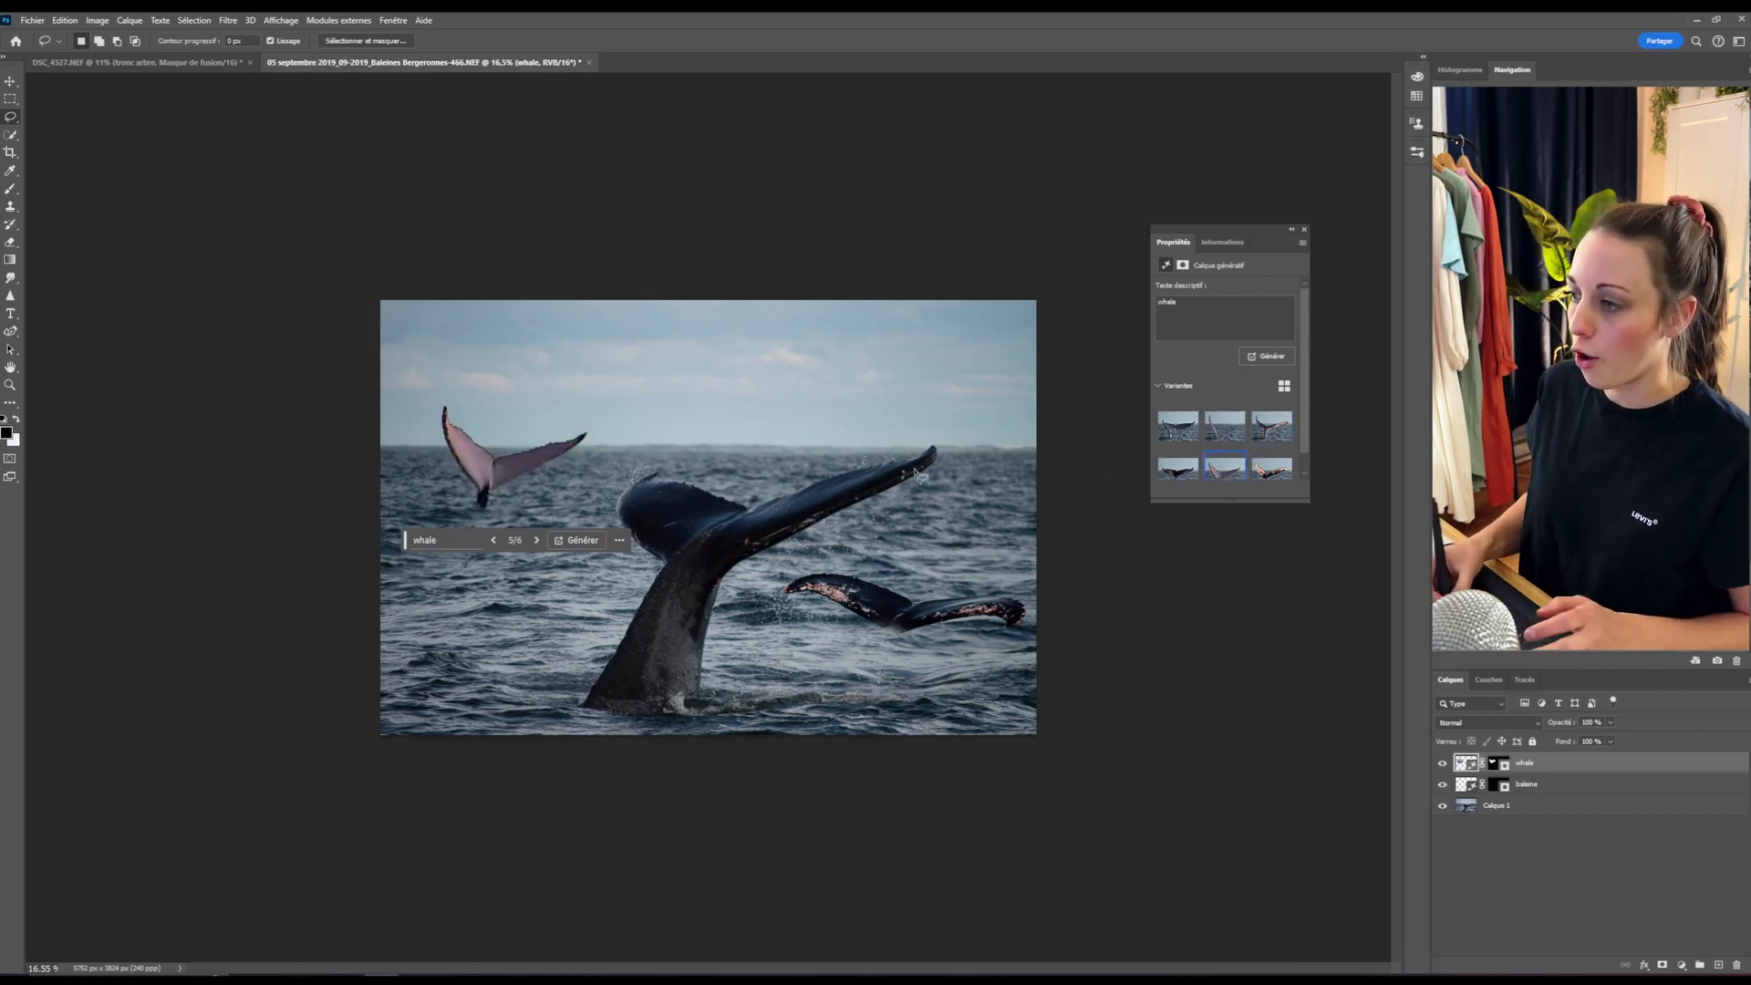
left_click(1305, 232)
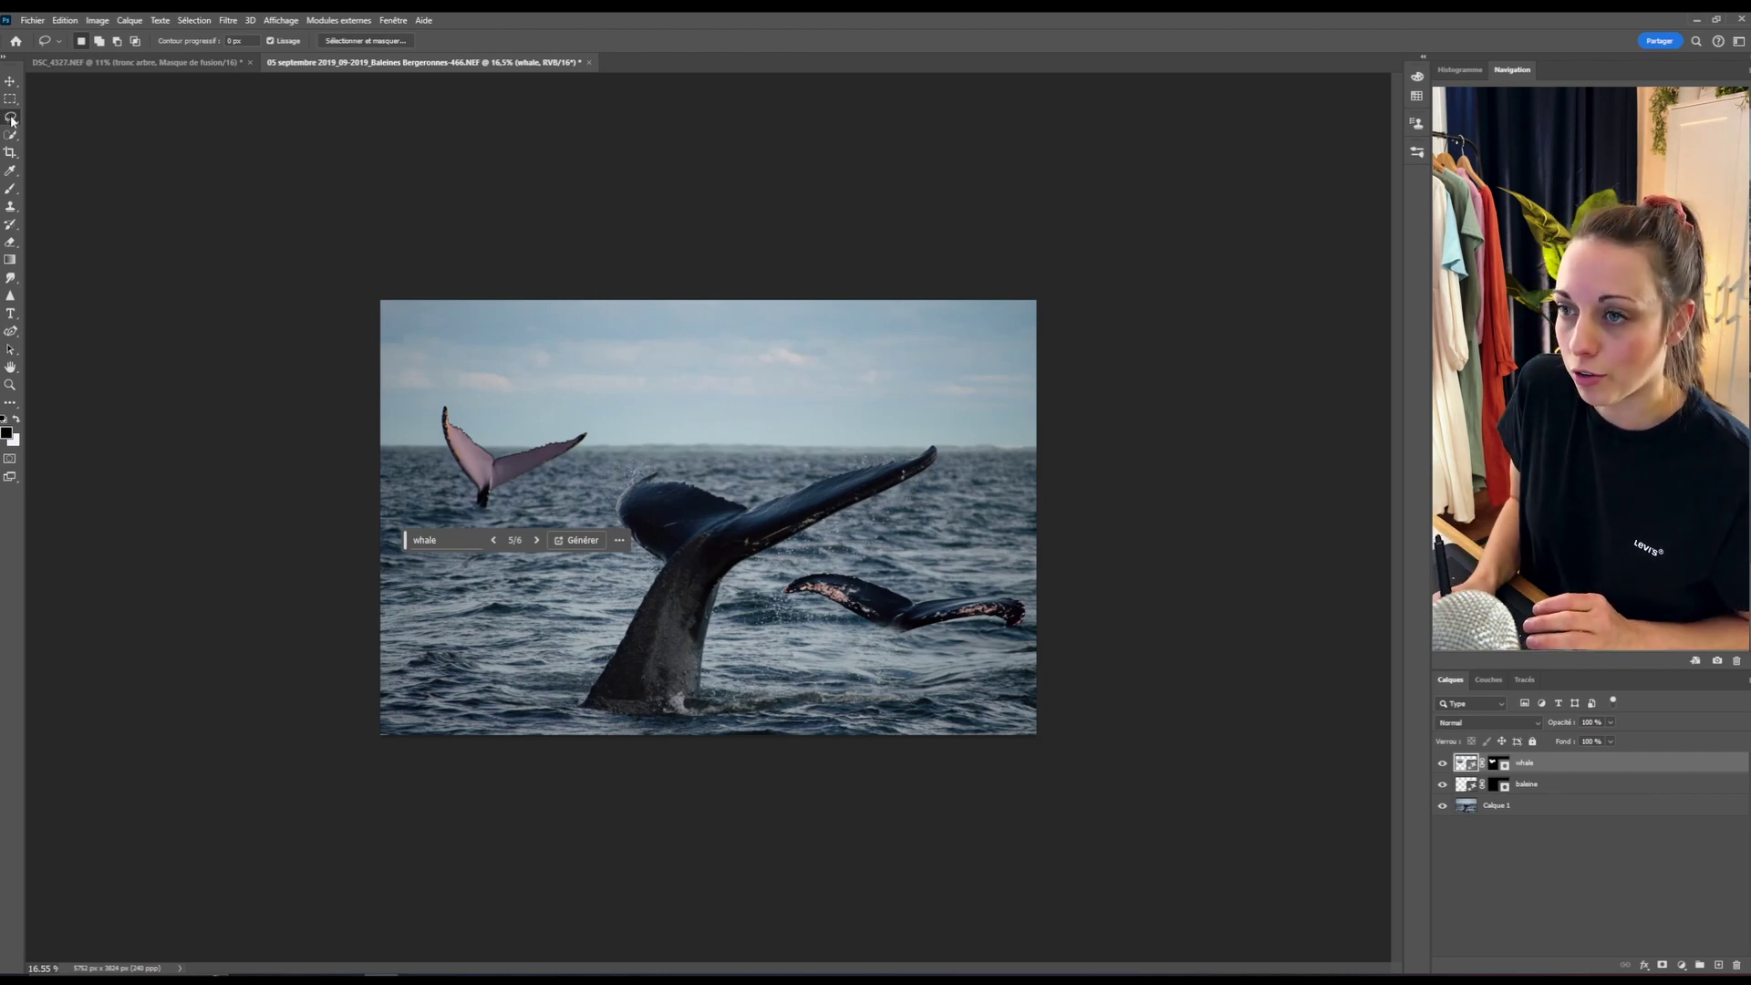
- Lasso a large area of sky above the big tail, fill it generatively with the prompt "whale jump", and preview the second and third variations
mouse_move(629, 376)
left_mouse_down()
mouse_move(616, 408)
mouse_move(643, 456)
mouse_move(743, 463)
mouse_move(843, 442)
mouse_move(907, 329)
mouse_move(643, 365)
left_mouse_up()
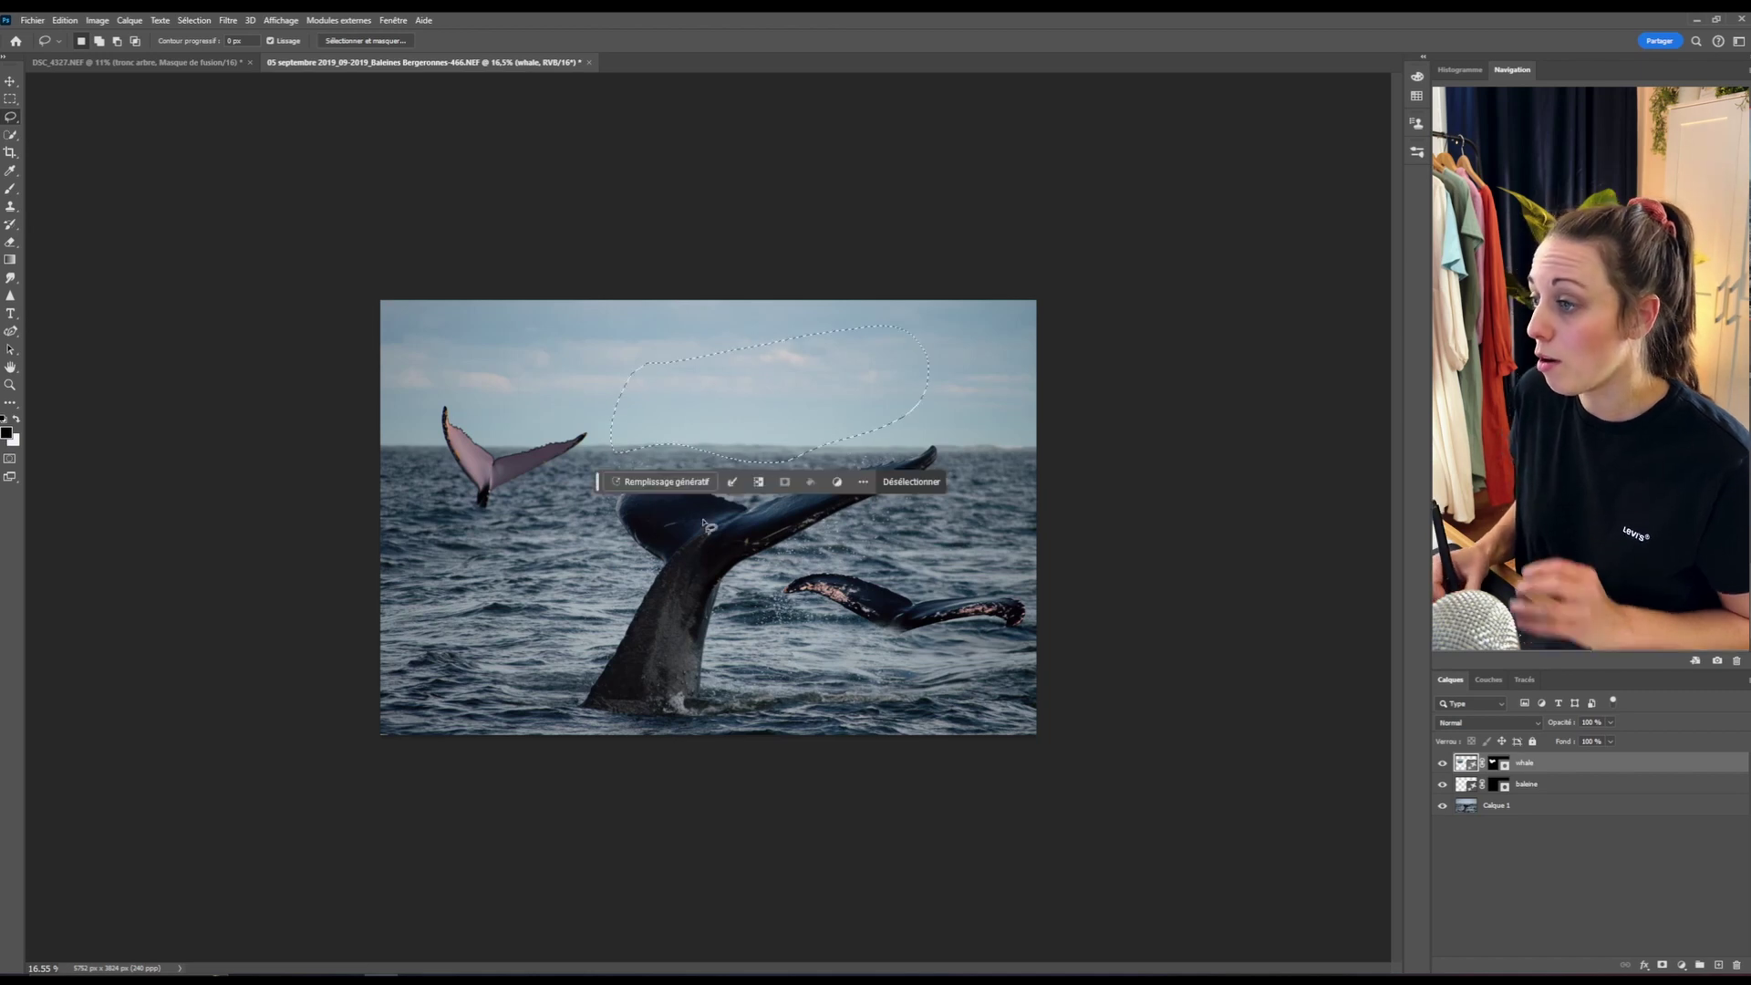
left_click(655, 484)
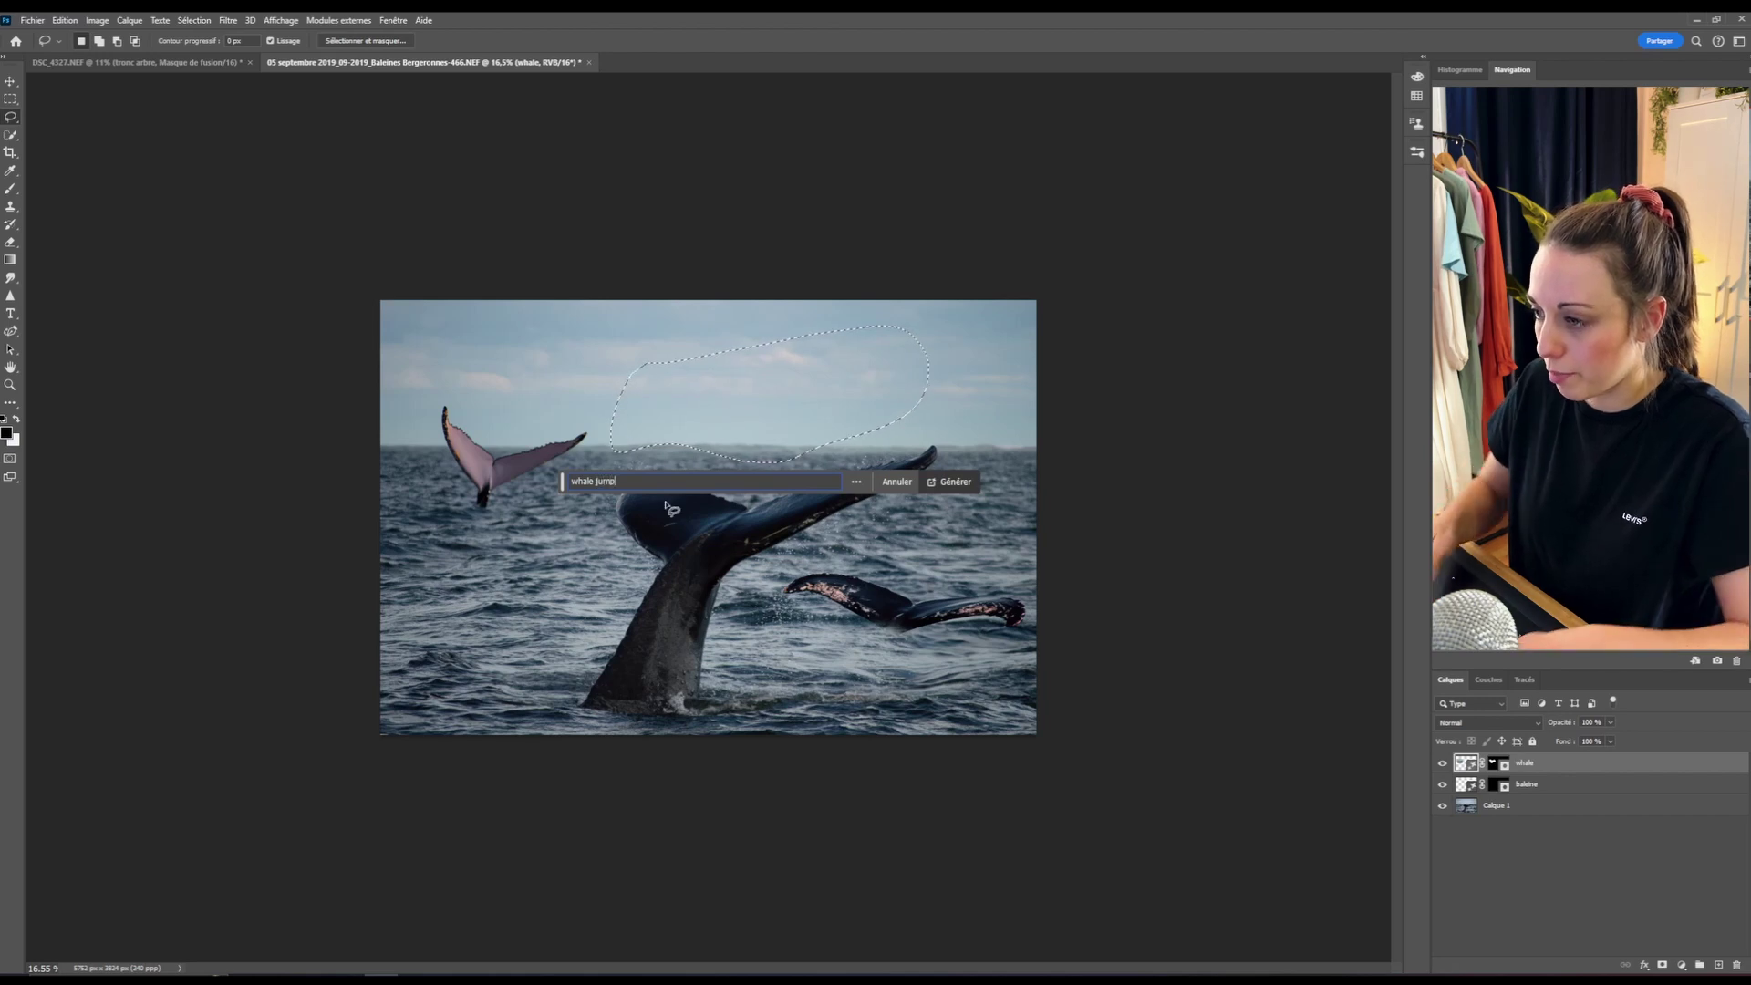
left_click(948, 488)
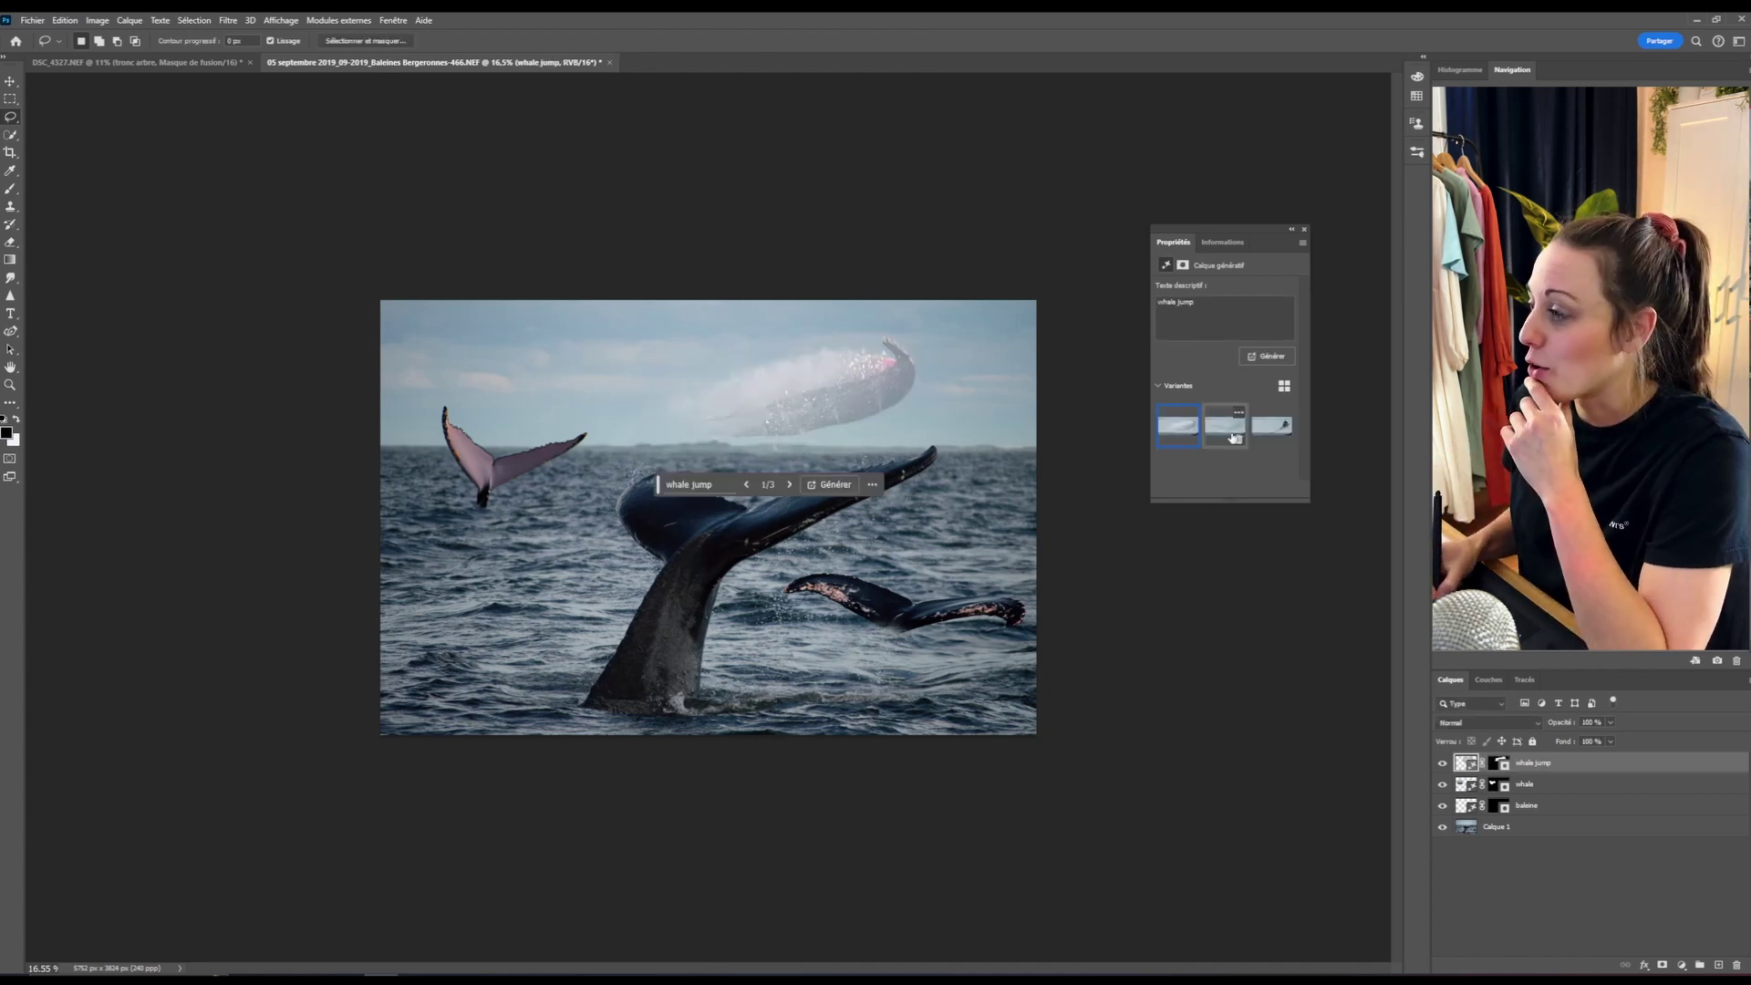
left_click(1223, 431)
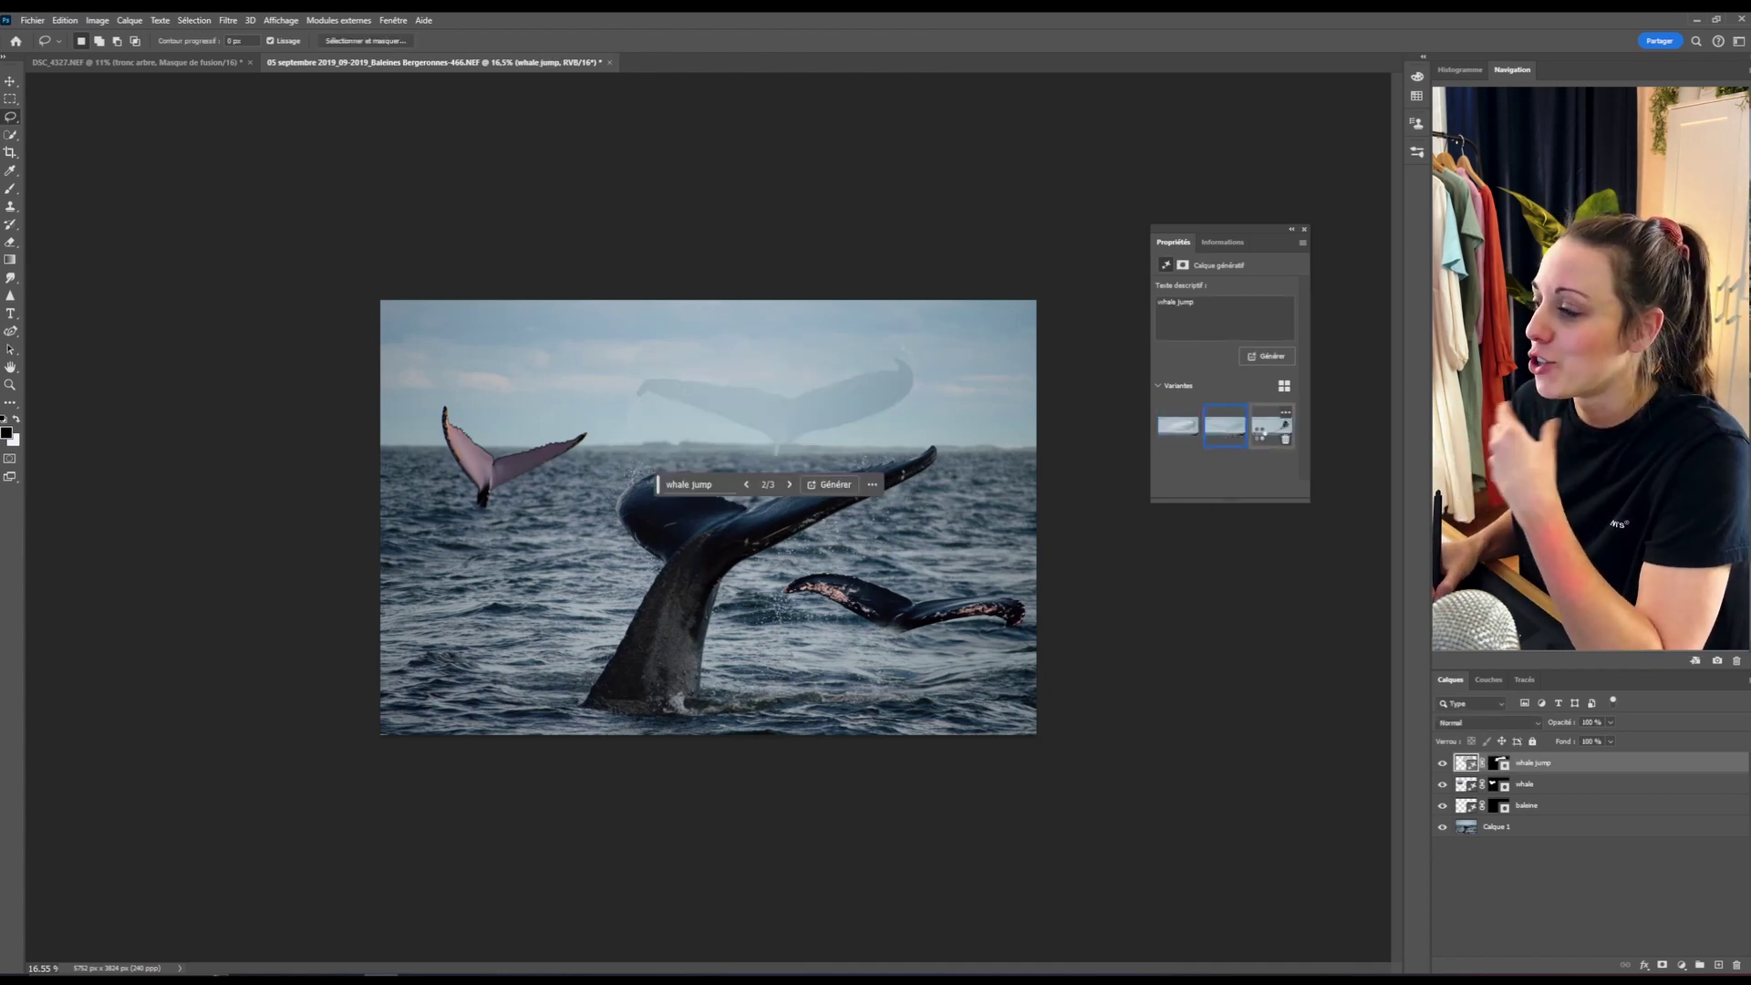
left_click(1260, 432)
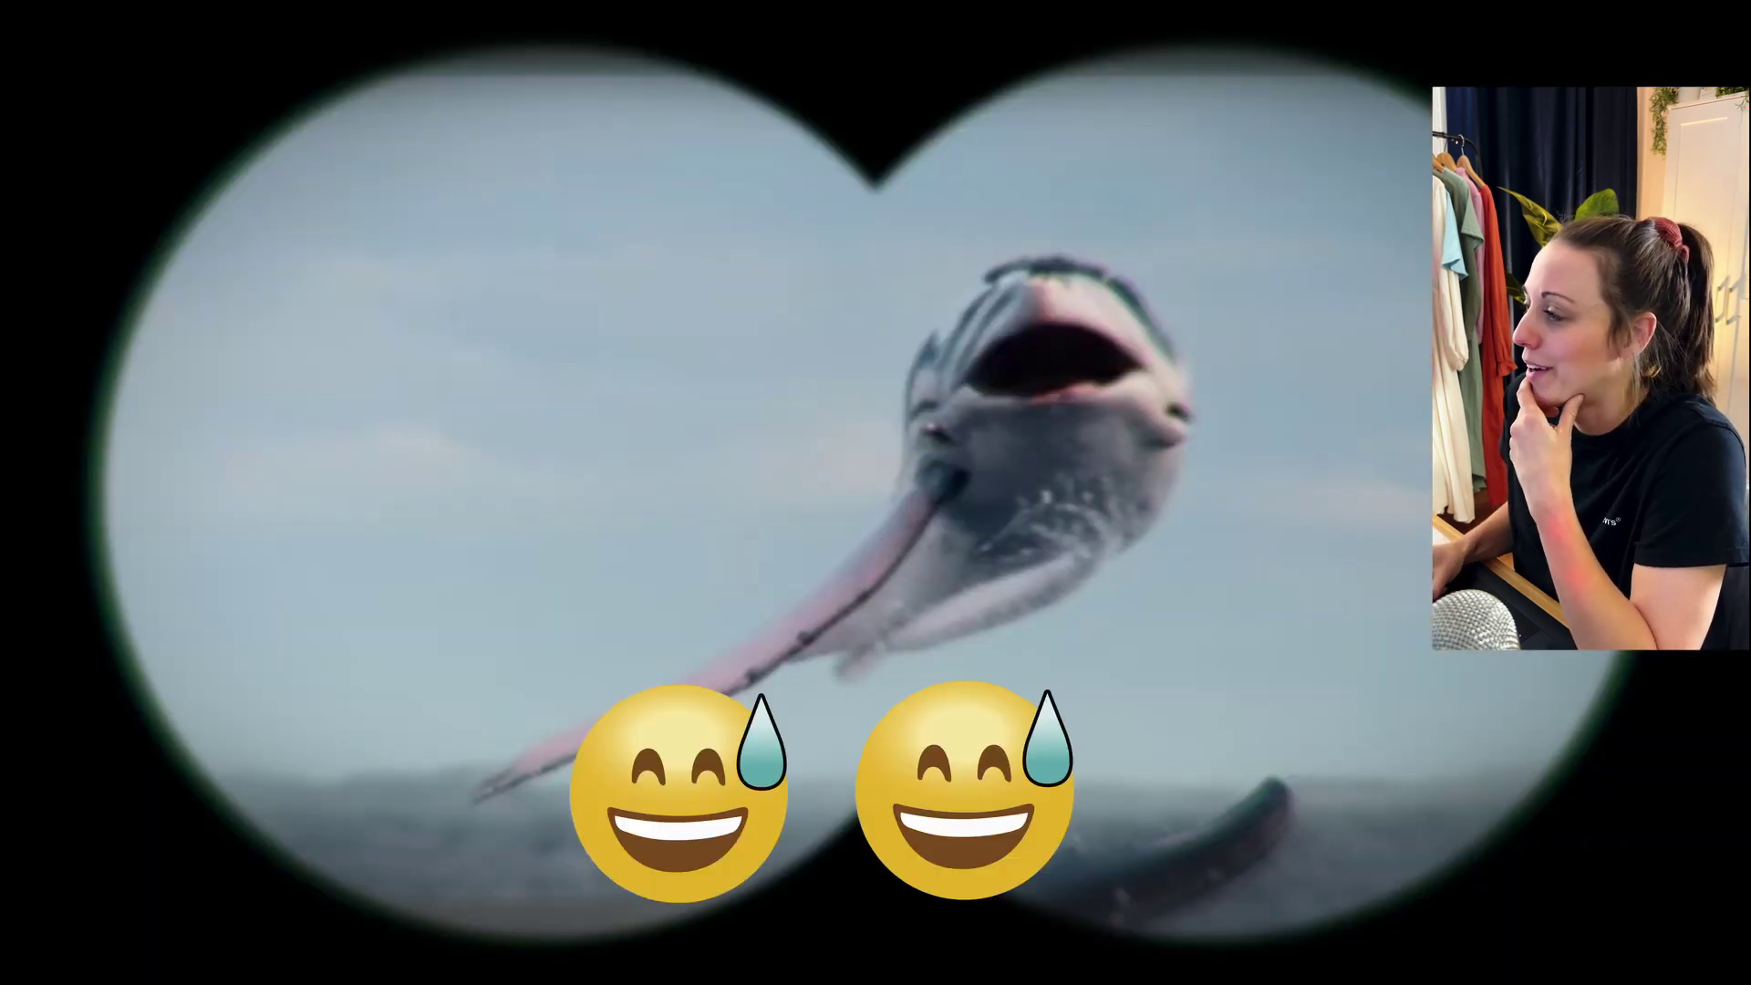